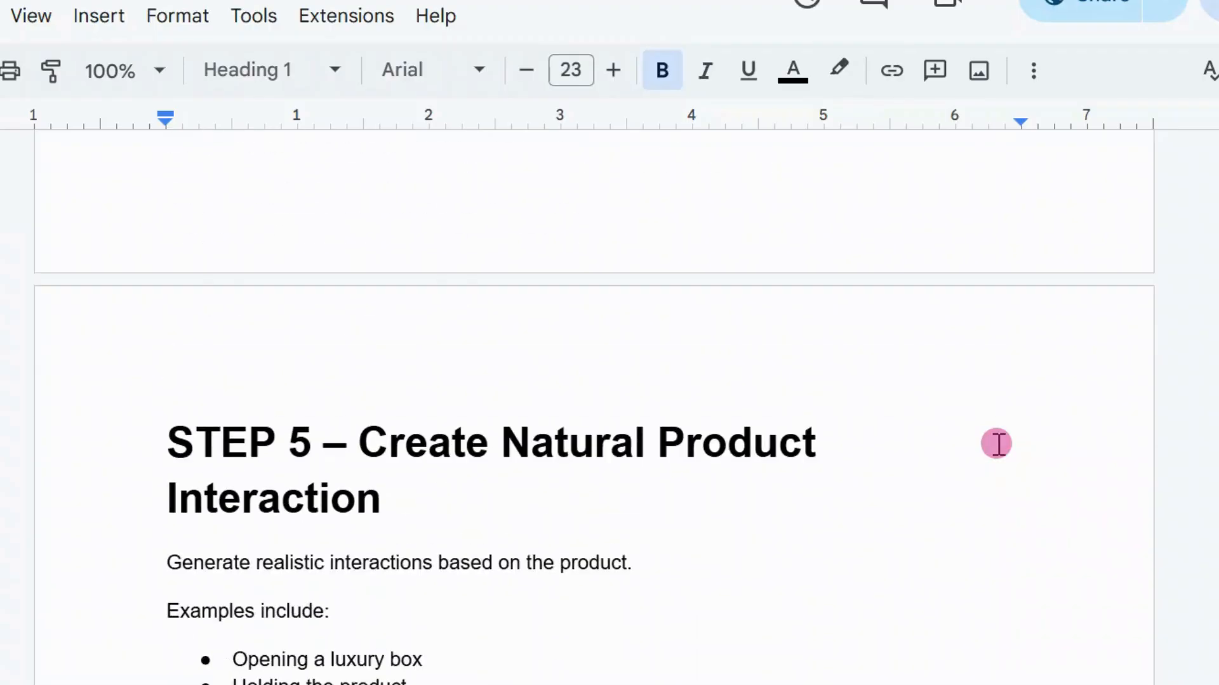
Step: Read the campaign prompt document from the Step 5 product interaction section through Step 9 on expressions
{"action": "scroll", "coordinate": [997, 444], "scroll_direction": "down", "scroll_amount": 1}
{"action": "scroll", "coordinate": [996, 444], "scroll_direction": "down", "scroll_amount": 10}
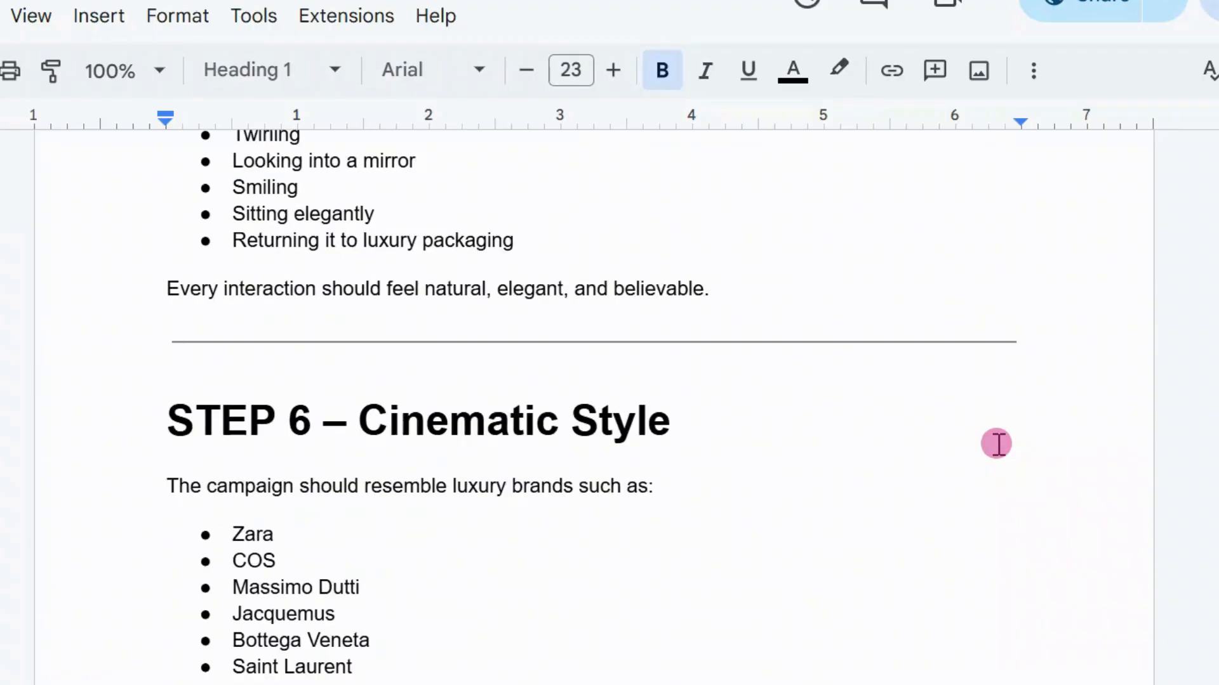
{"action": "scroll", "coordinate": [996, 444], "scroll_direction": "down", "scroll_amount": 1}
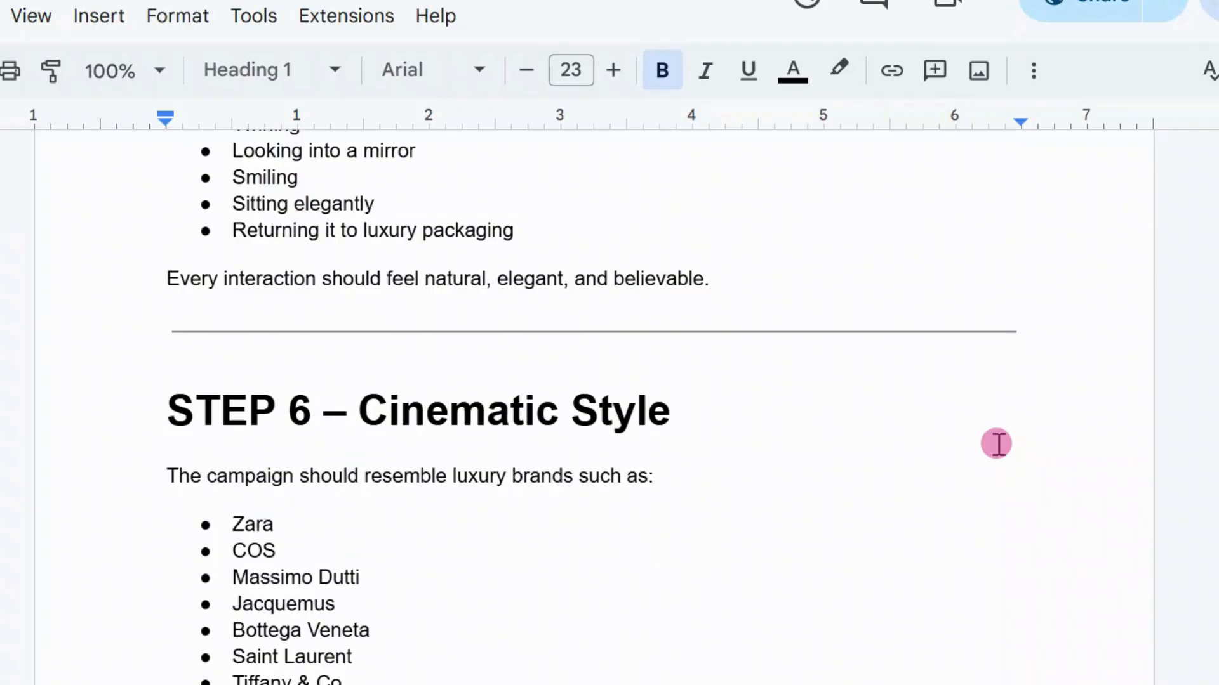
{"action": "scroll", "coordinate": [996, 444], "scroll_direction": "down", "scroll_amount": 20}
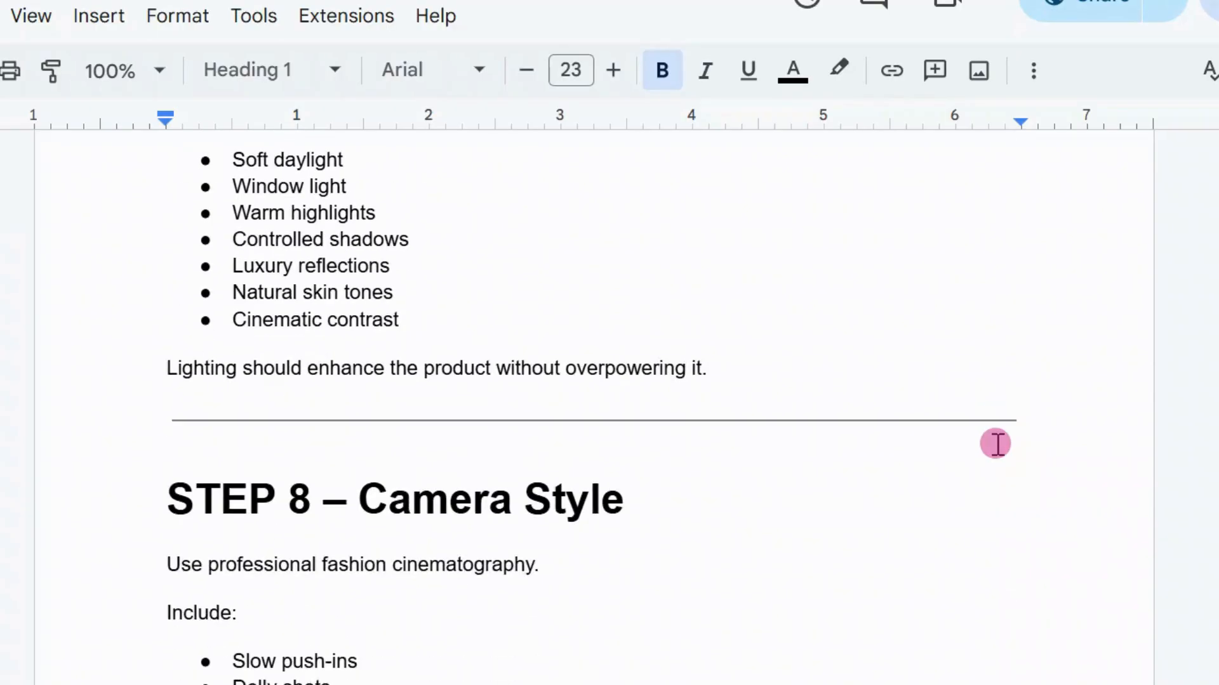
{"action": "scroll", "coordinate": [995, 443], "scroll_direction": "down", "scroll_amount": 1}
{"action": "scroll", "coordinate": [994, 445], "scroll_direction": "down", "scroll_amount": 6}
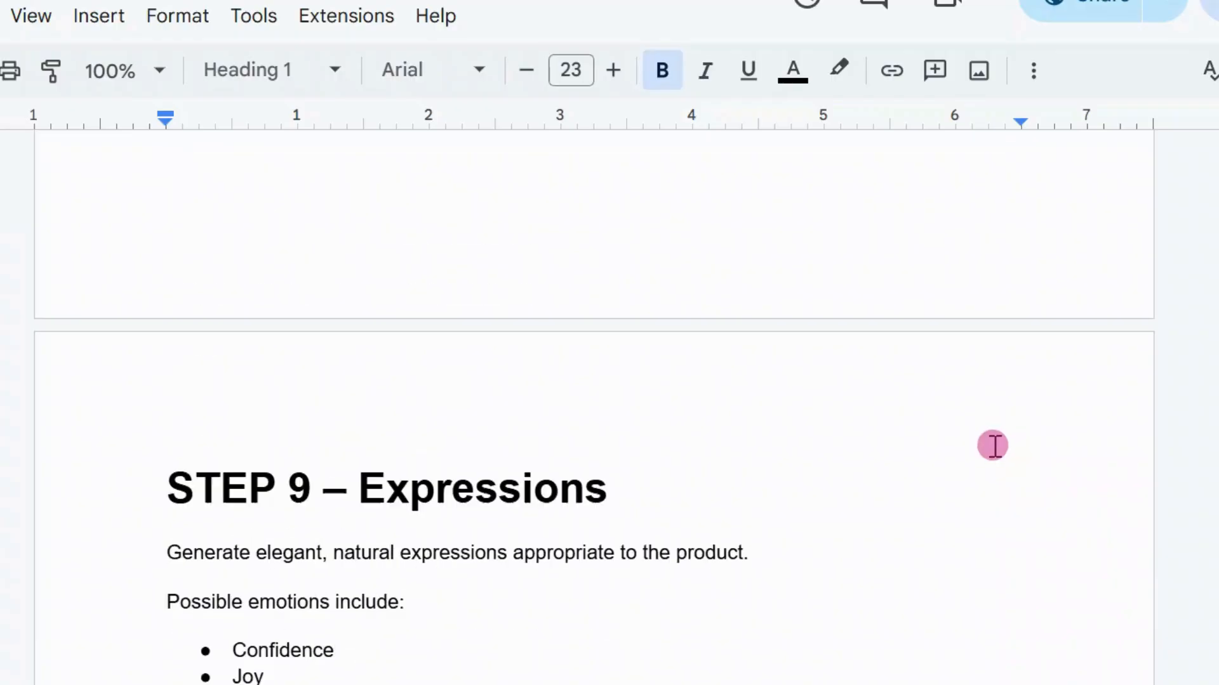
{"action": "scroll", "coordinate": [994, 445], "scroll_direction": "down", "scroll_amount": 4}
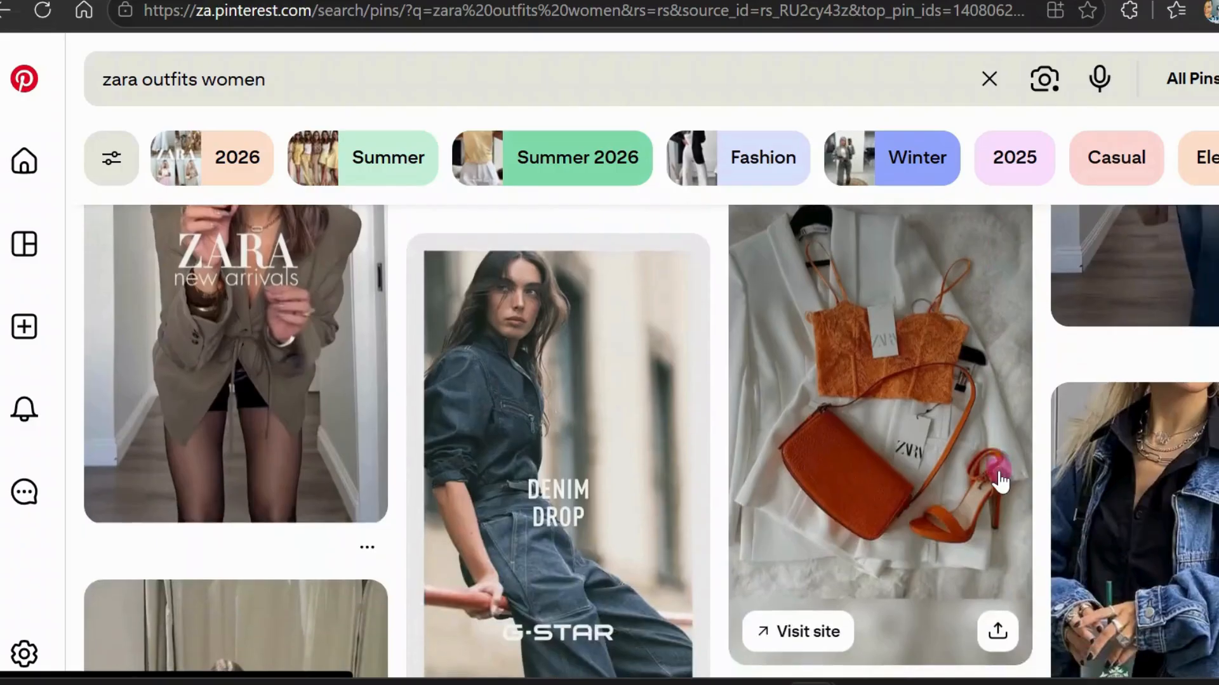
Step: Switch to Pinterest and browse the "zara outfits women" pins for a suitable outfit photo
{"action": "scroll", "coordinate": [998, 479], "scroll_direction": "down", "scroll_amount": 3}
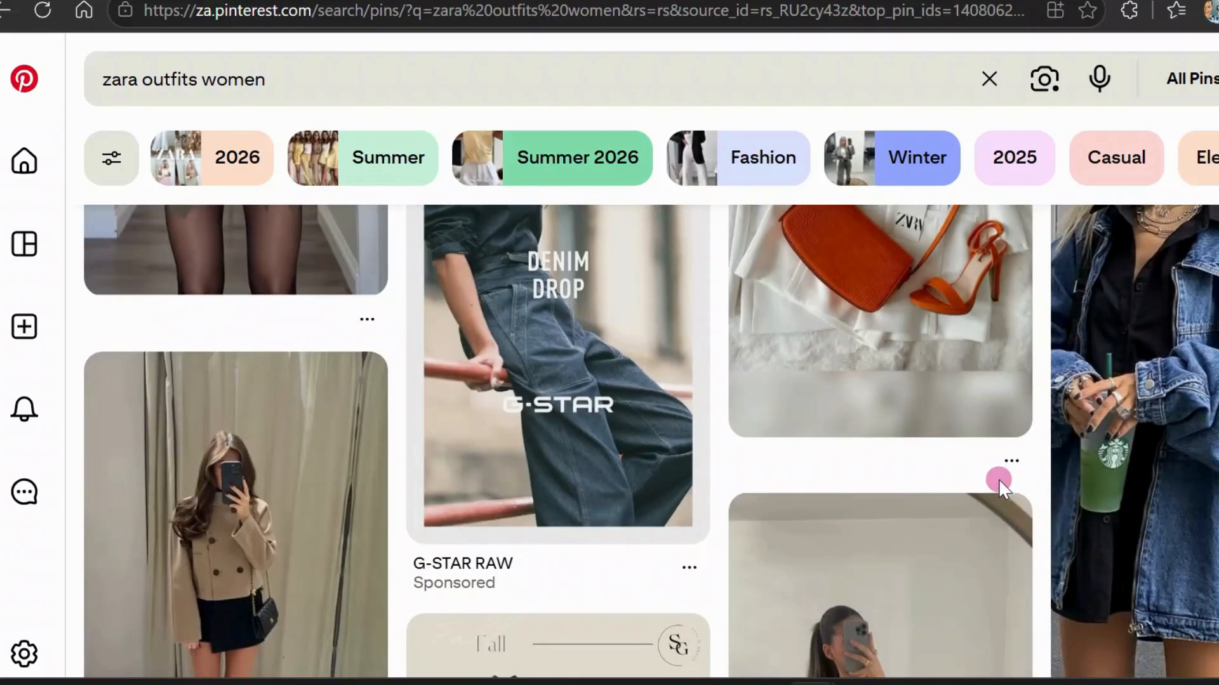
{"action": "scroll", "coordinate": [997, 486], "scroll_direction": "down", "scroll_amount": 5}
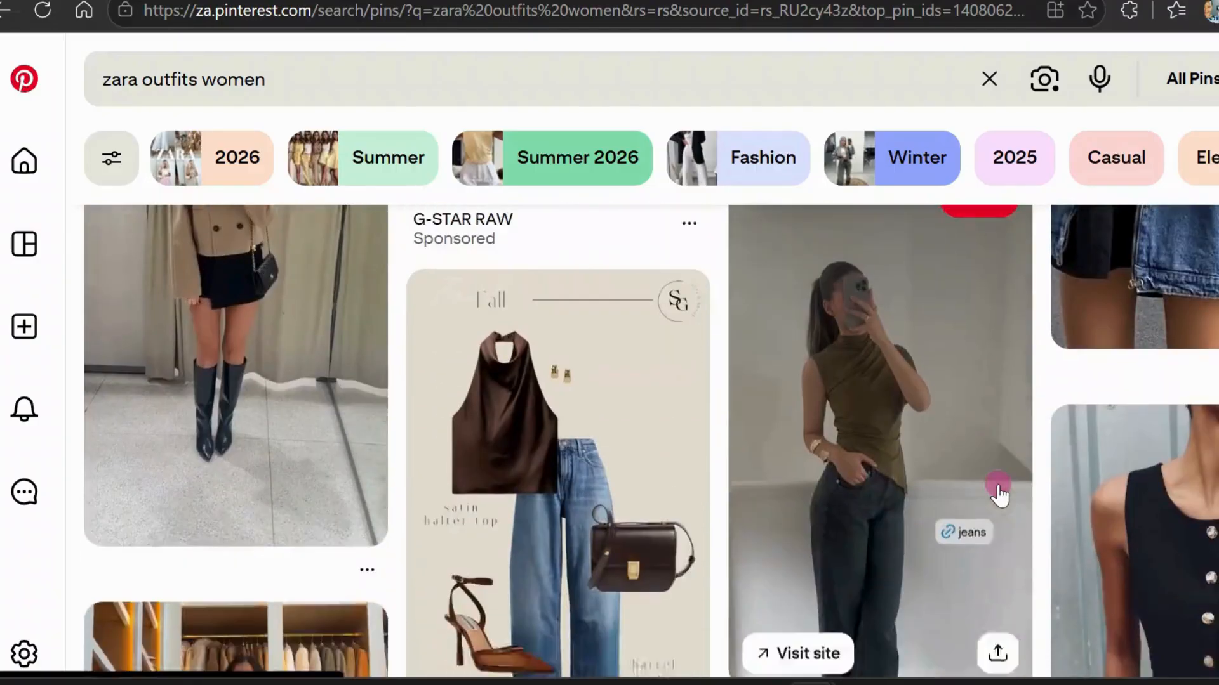
{"action": "scroll", "coordinate": [998, 495], "scroll_direction": "down", "scroll_amount": 7}
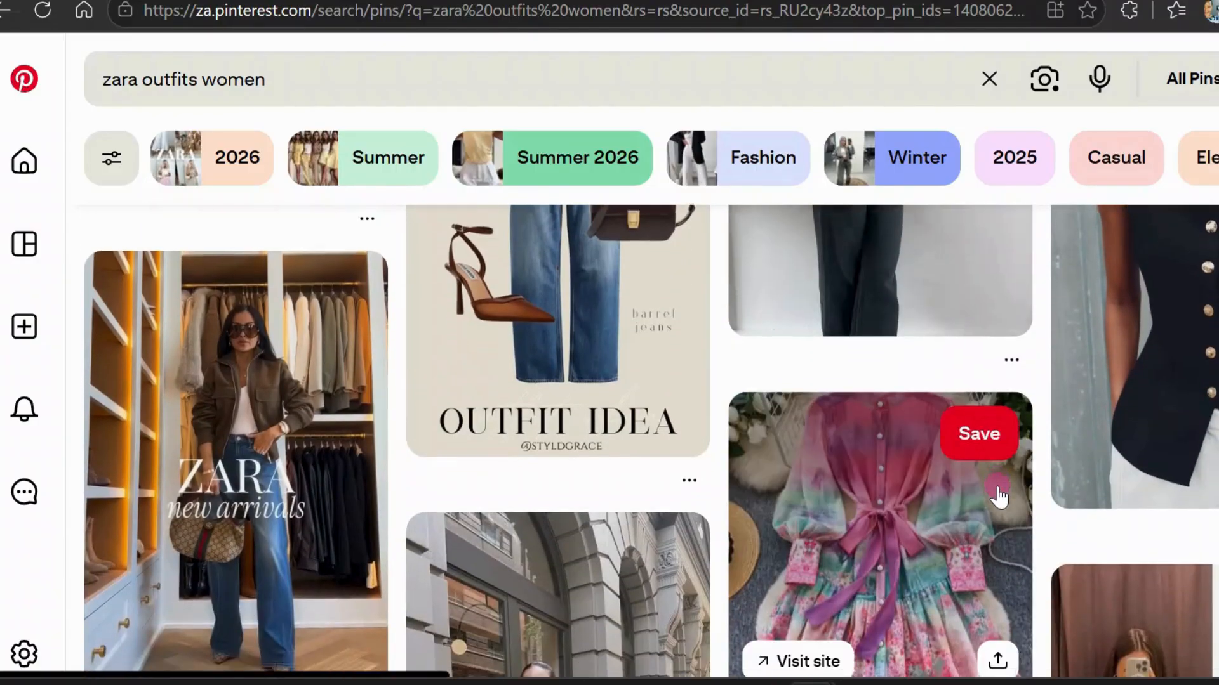
{"action": "scroll", "coordinate": [997, 496], "scroll_direction": "down", "scroll_amount": 7}
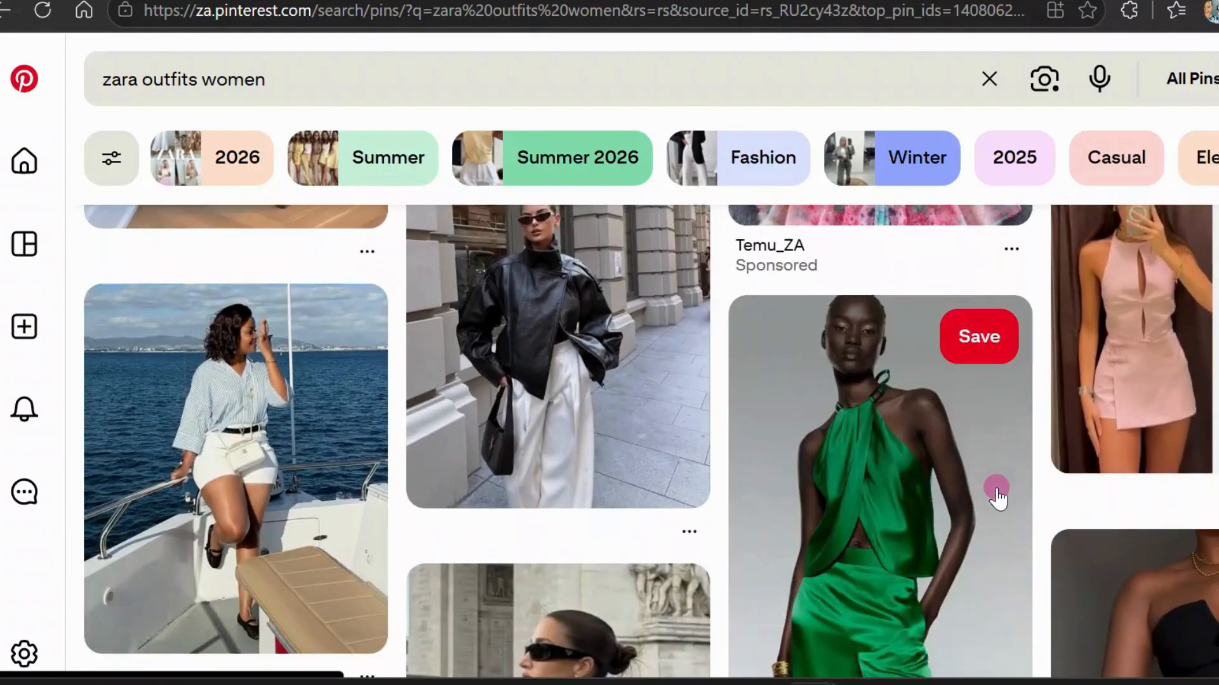
{"action": "scroll", "coordinate": [996, 498], "scroll_direction": "down", "scroll_amount": 4}
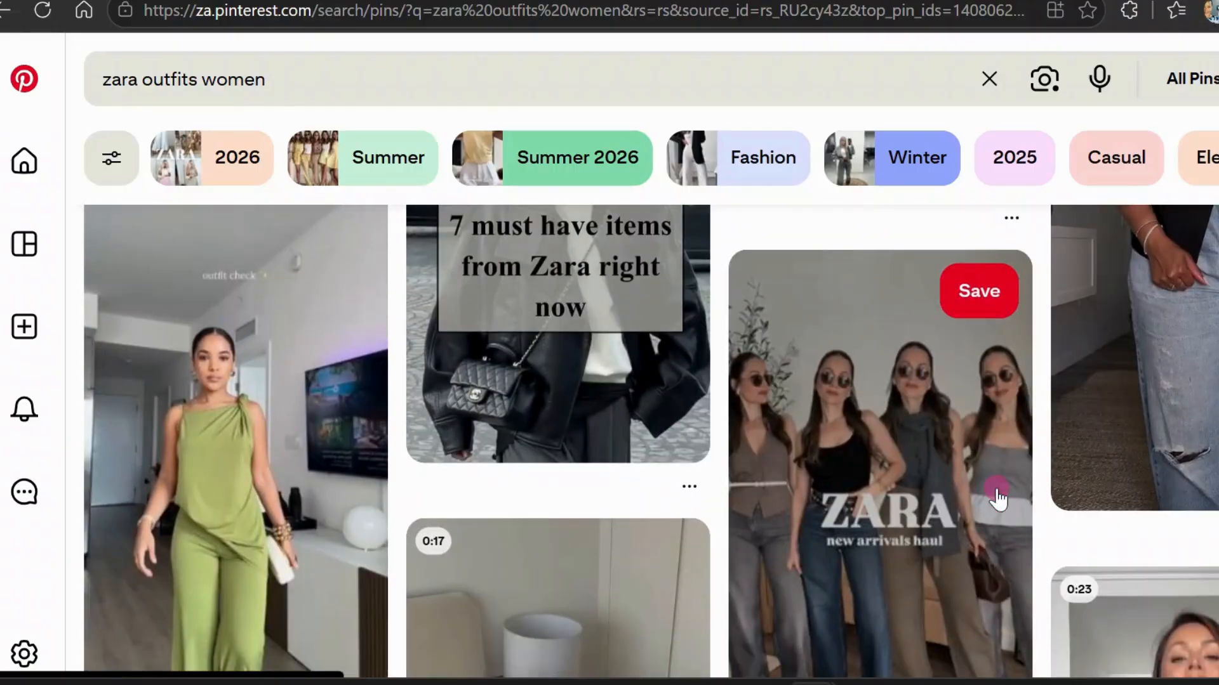
{"action": "scroll", "coordinate": [998, 498], "scroll_direction": "down", "scroll_amount": 9}
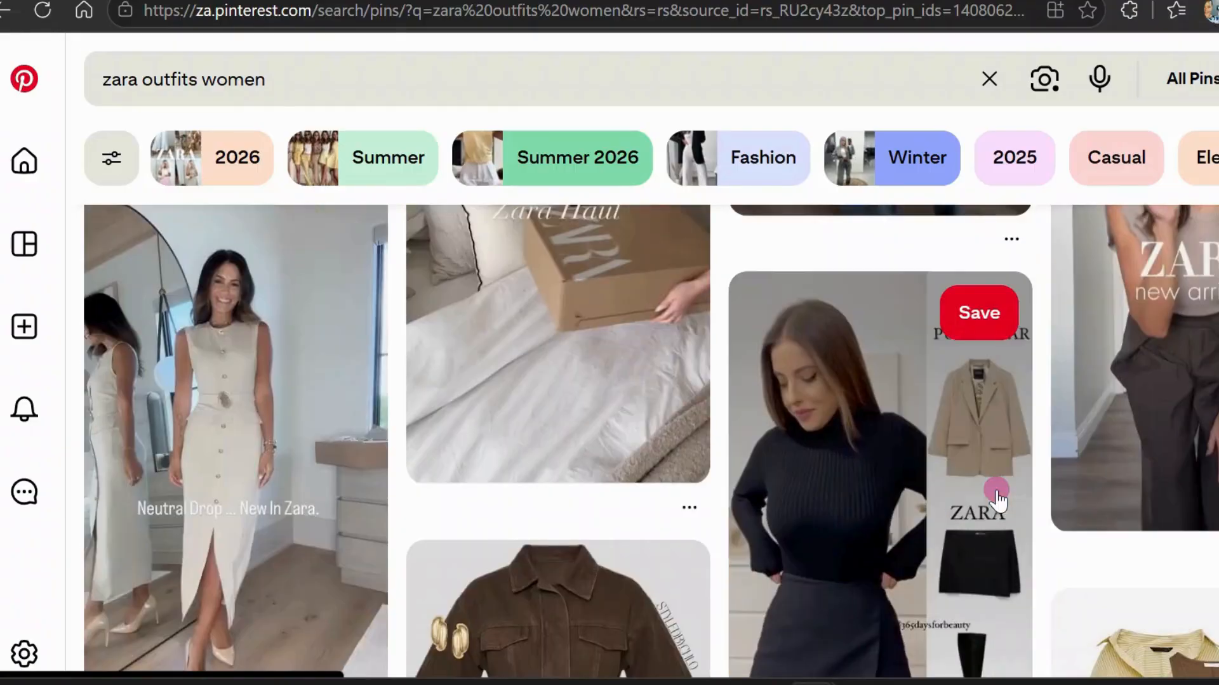
{"action": "scroll", "coordinate": [996, 498], "scroll_direction": "down", "scroll_amount": 7}
{"action": "scroll", "coordinate": [997, 498], "scroll_direction": "down", "scroll_amount": 4}
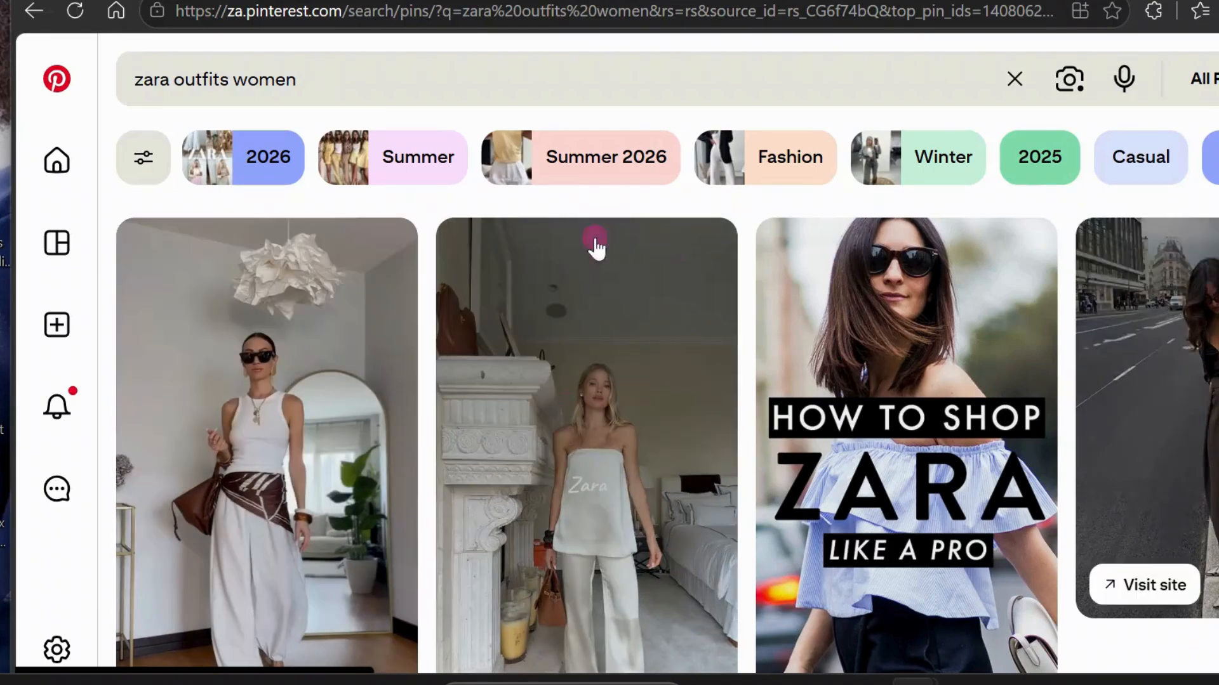
{"action": "scroll", "coordinate": [746, 366], "scroll_direction": "down", "scroll_amount": 2}
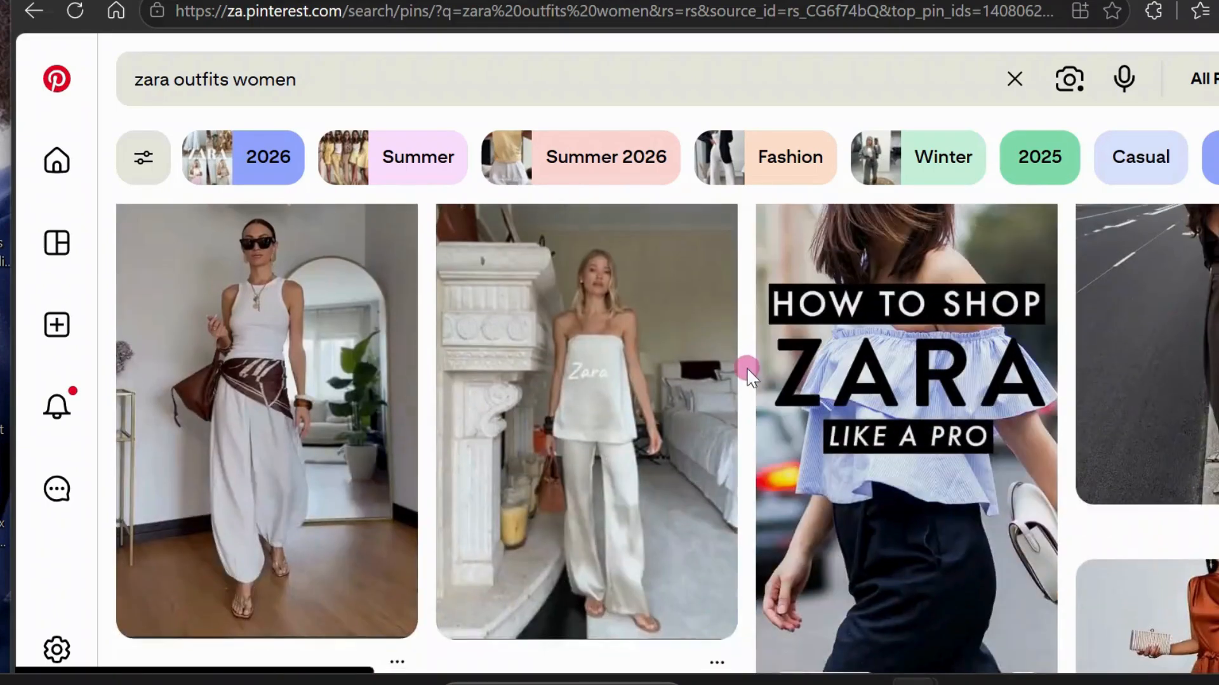
{"action": "scroll", "coordinate": [746, 380], "scroll_direction": "down", "scroll_amount": 8}
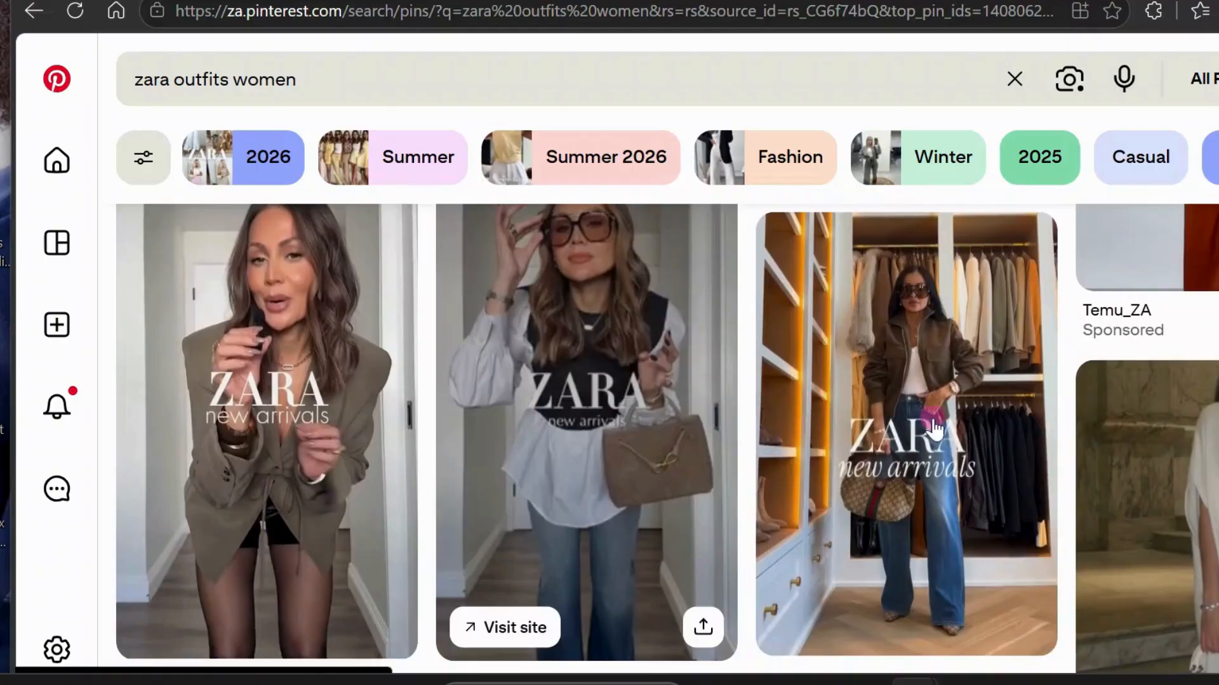
{"action": "scroll", "coordinate": [726, 452], "scroll_direction": "down", "scroll_amount": 4}
{"action": "scroll", "coordinate": [543, 485], "scroll_direction": "down", "scroll_amount": 4}
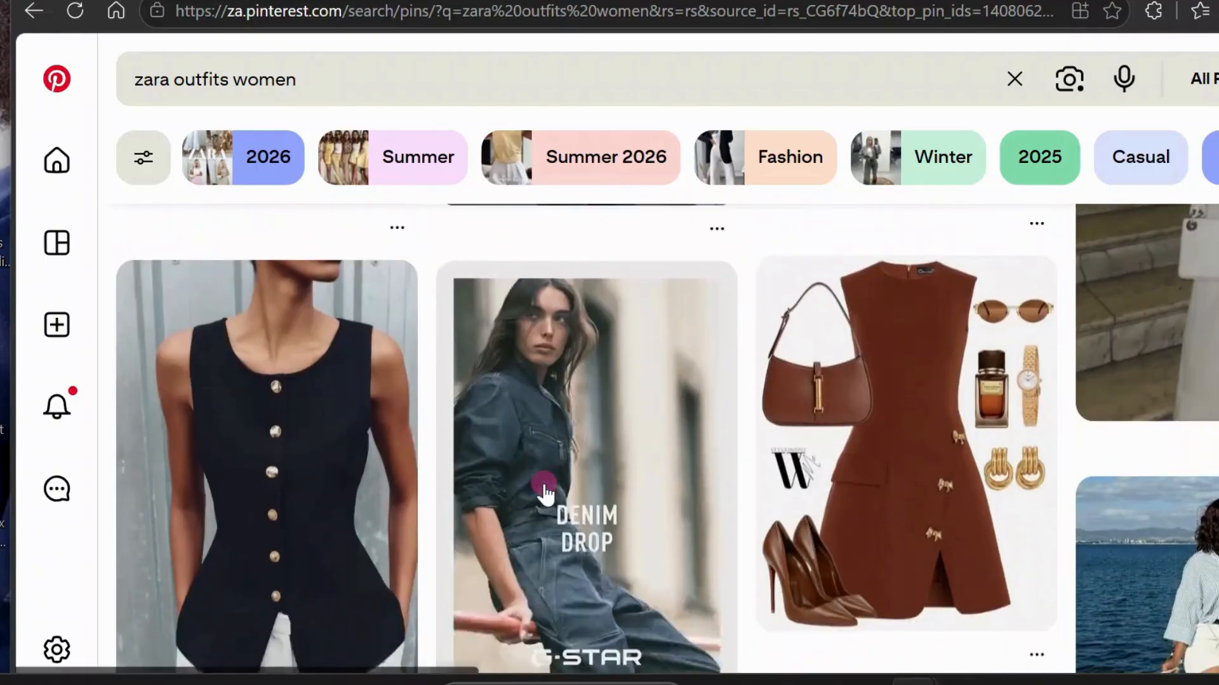
{"action": "scroll", "coordinate": [544, 492], "scroll_direction": "down", "scroll_amount": 10}
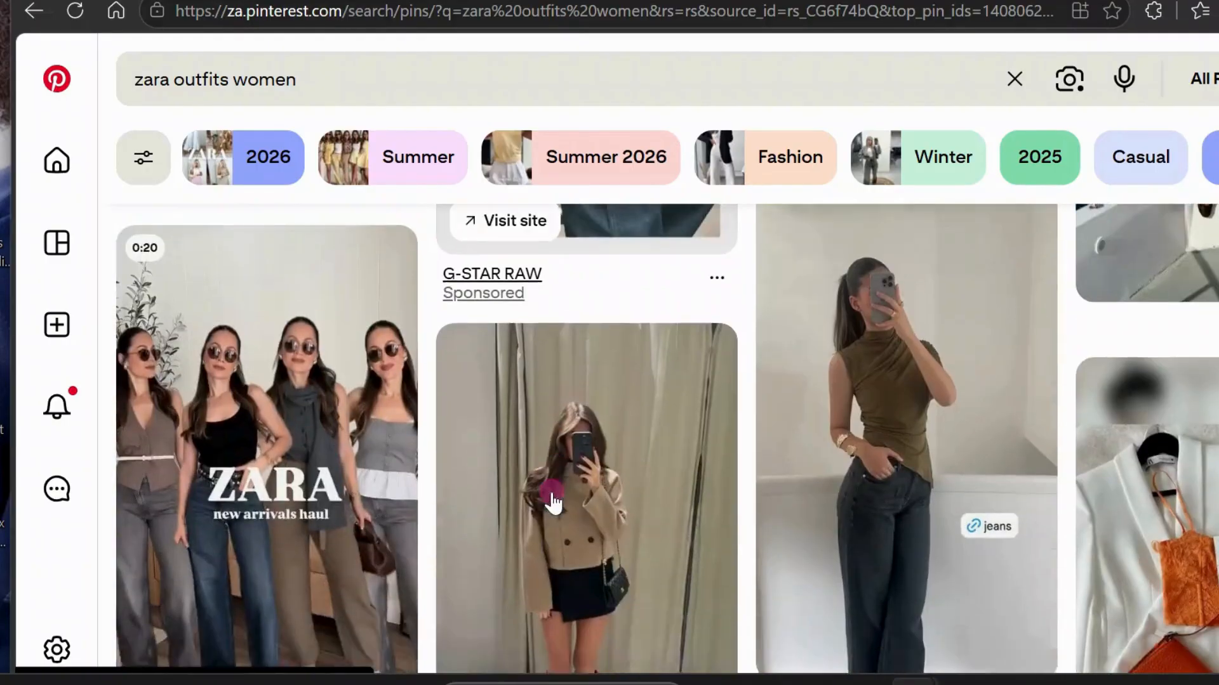
{"action": "scroll", "coordinate": [641, 498], "scroll_direction": "down", "scroll_amount": 20}
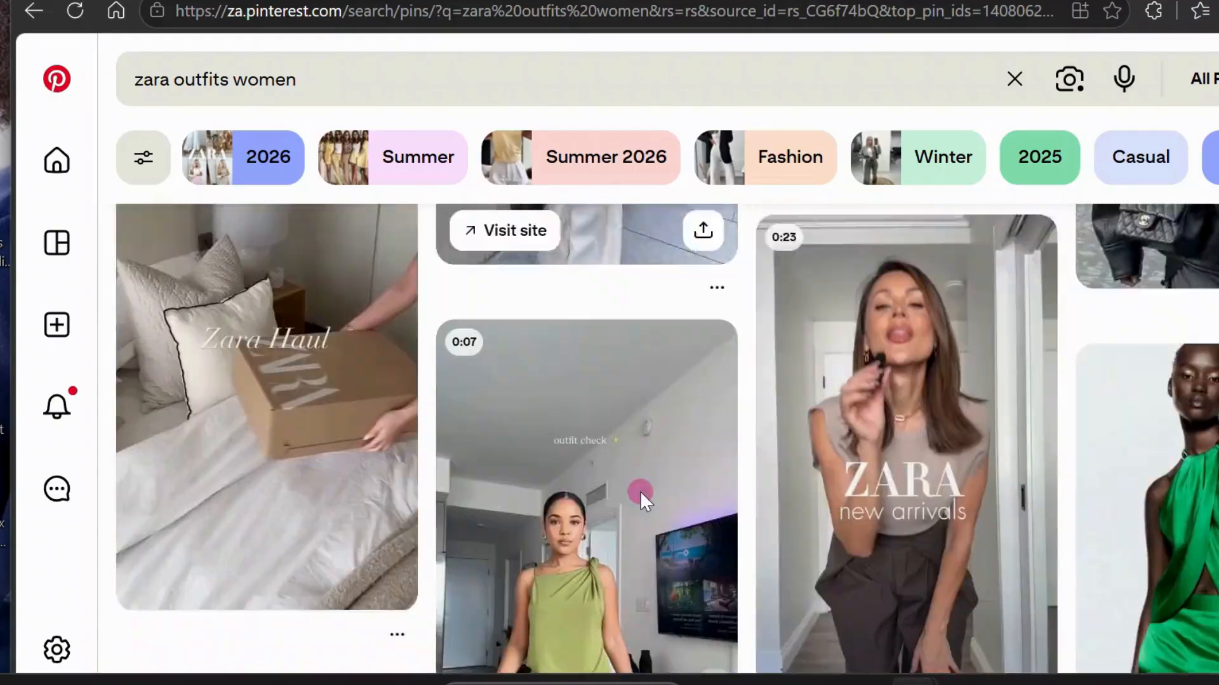
{"action": "scroll", "coordinate": [641, 498], "scroll_direction": "down", "scroll_amount": 20}
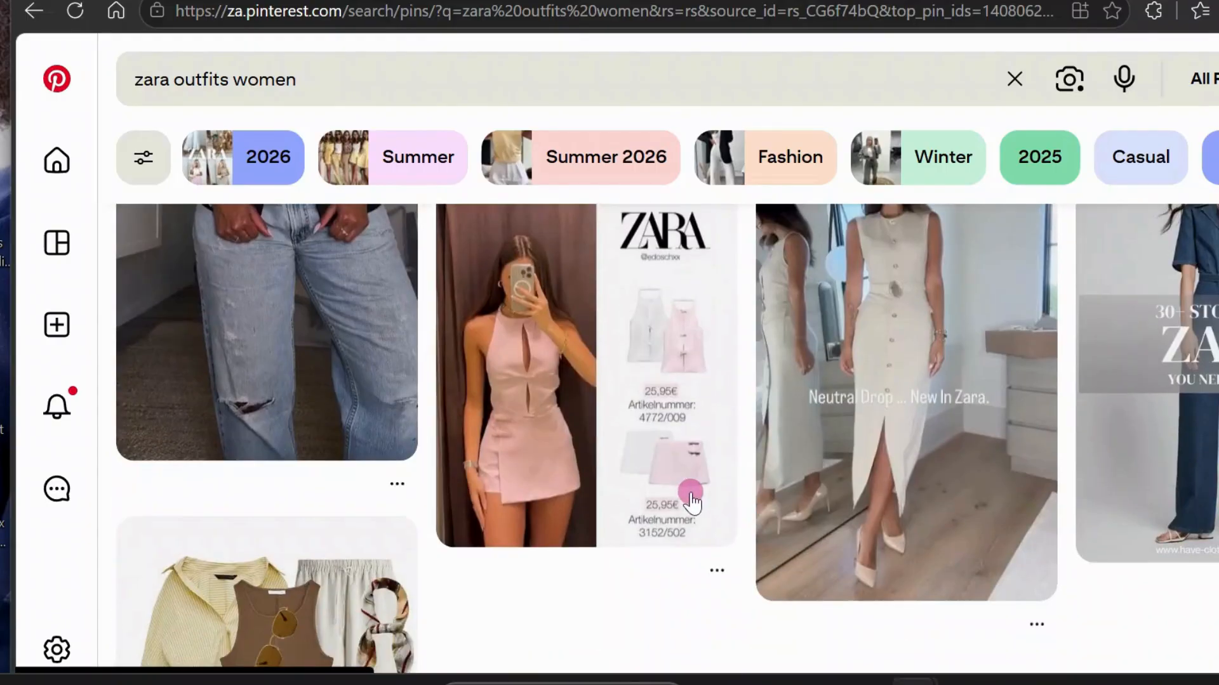
{"action": "scroll", "coordinate": [691, 502], "scroll_direction": "down", "scroll_amount": 7}
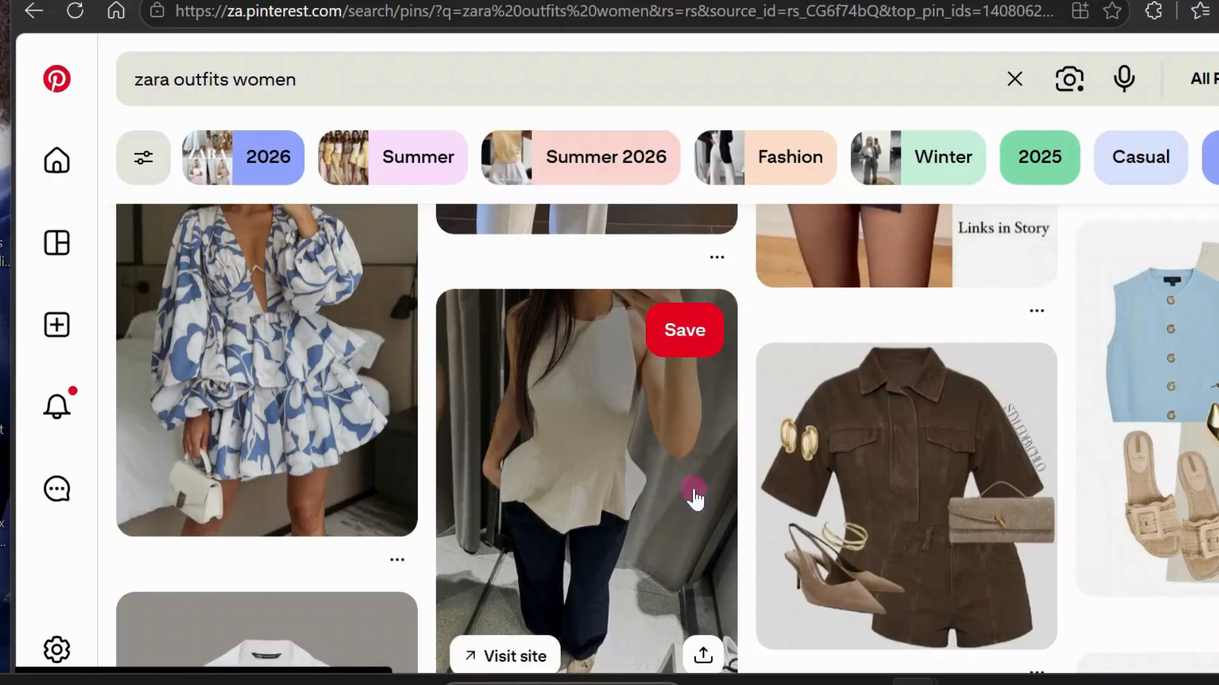
Step: Open the pin of the blue and white printed mini dress and copy its image
{"action": "scroll", "coordinate": [759, 378], "scroll_direction": "up", "scroll_amount": 4}
{"action": "scroll", "coordinate": [370, 432], "scroll_direction": "up", "scroll_amount": 2}
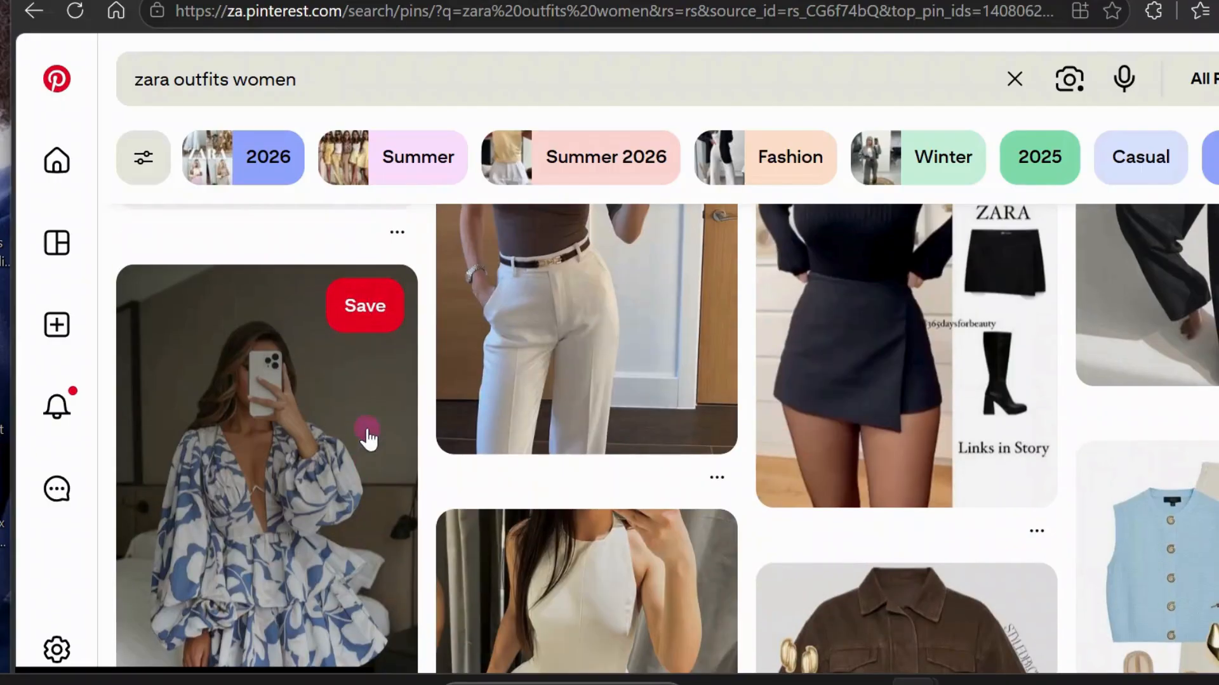
{"action": "left_click", "coordinate": [209, 429]}
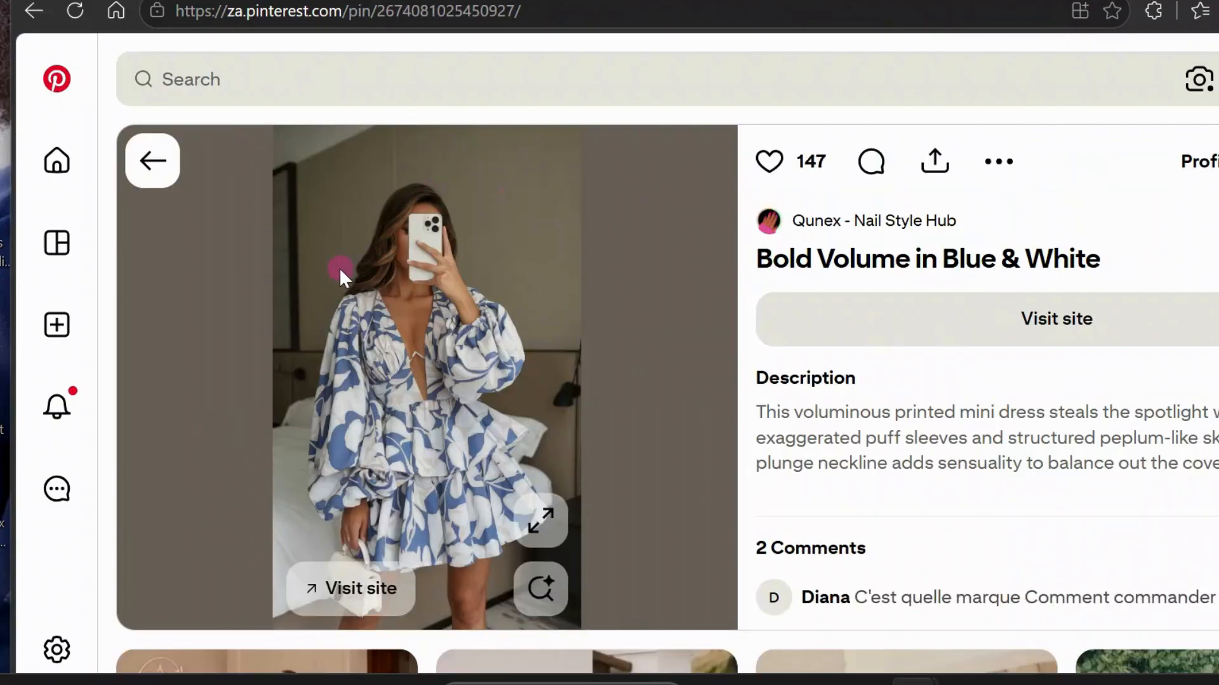
{"action": "right_click", "coordinate": [338, 268]}
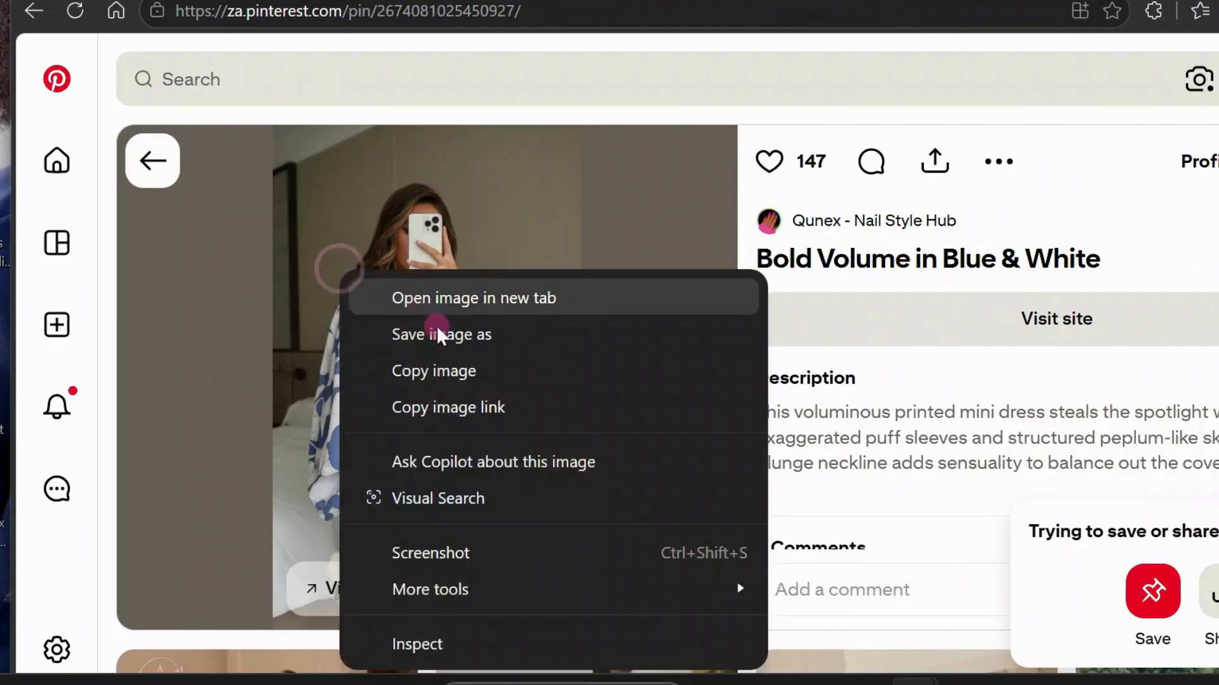
{"action": "left_click", "coordinate": [425, 372]}
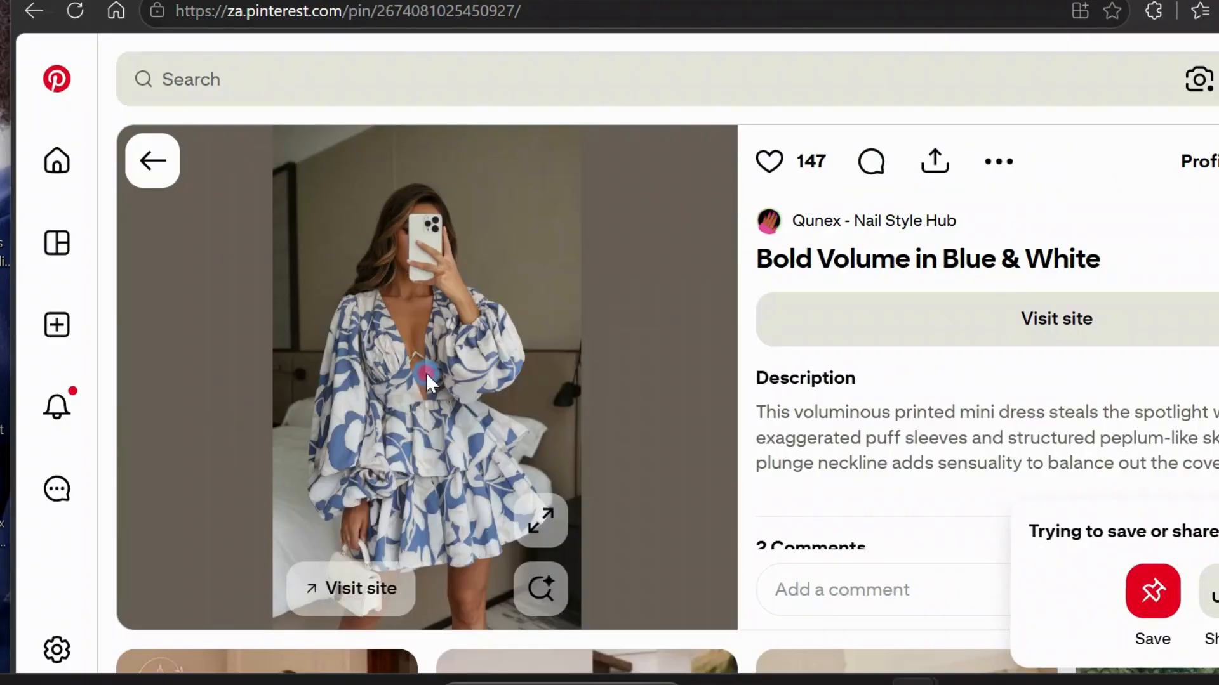
Step: Capture a browser screenshot of the dress photo area on the opened pin
{"action": "right_click", "coordinate": [284, 257]}
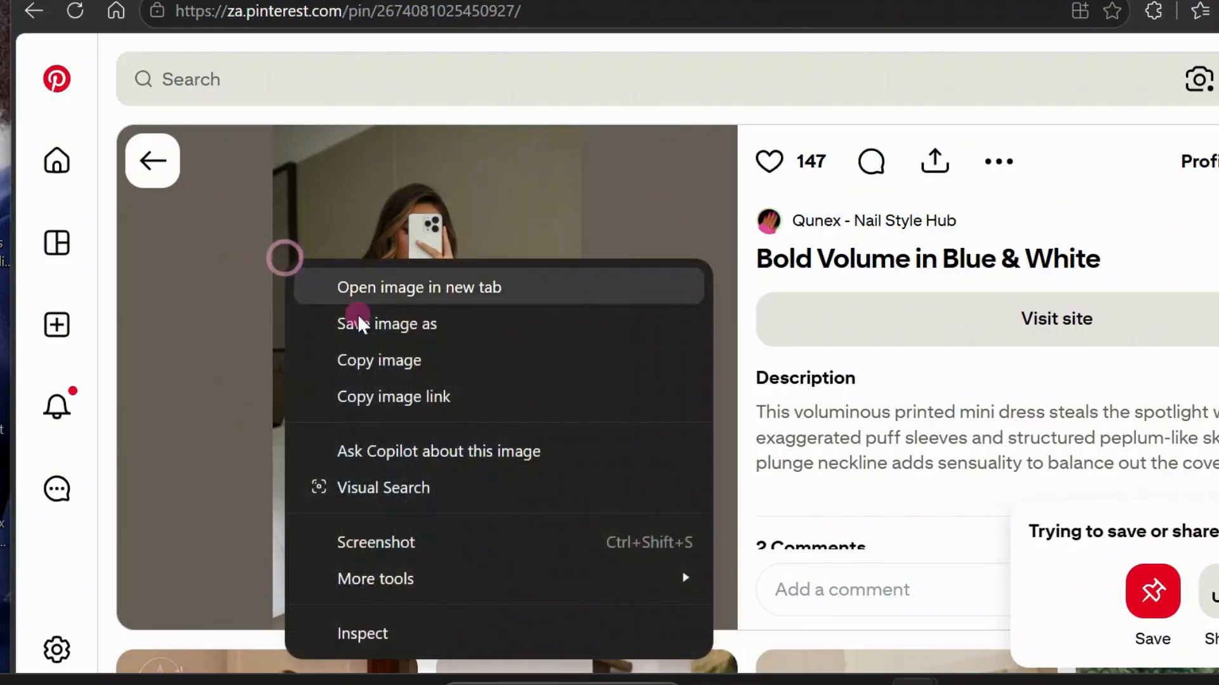
{"action": "left_click", "coordinate": [387, 544]}
{"action": "mouse_move", "coordinate": [326, 207]}
{"action": "left_mouse_down"}
{"action": "mouse_move", "coordinate": [280, 471]}
{"action": "mouse_move", "coordinate": [424, 589]}
{"action": "left_mouse_up"}
{"action": "left_click_drag", "start_coordinate": [496, 602], "coordinate": [566, 604]}
{"action": "left_click", "coordinate": [407, 551]}
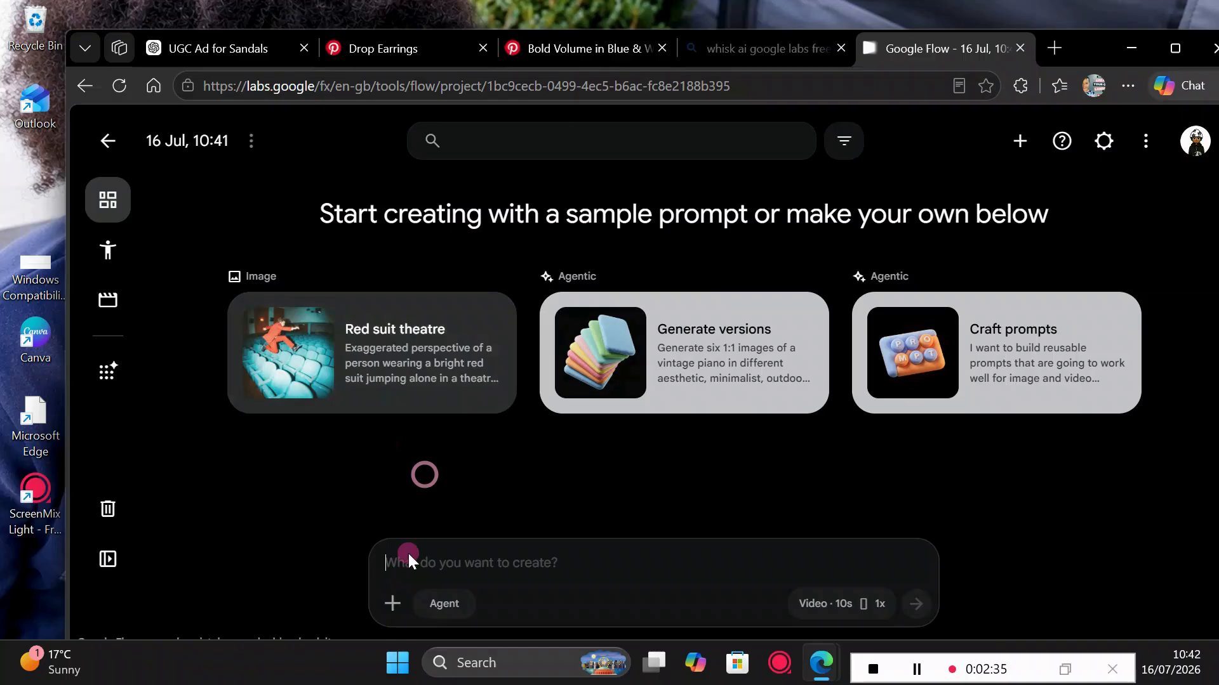
{"action": "right_click", "coordinate": [407, 551]}
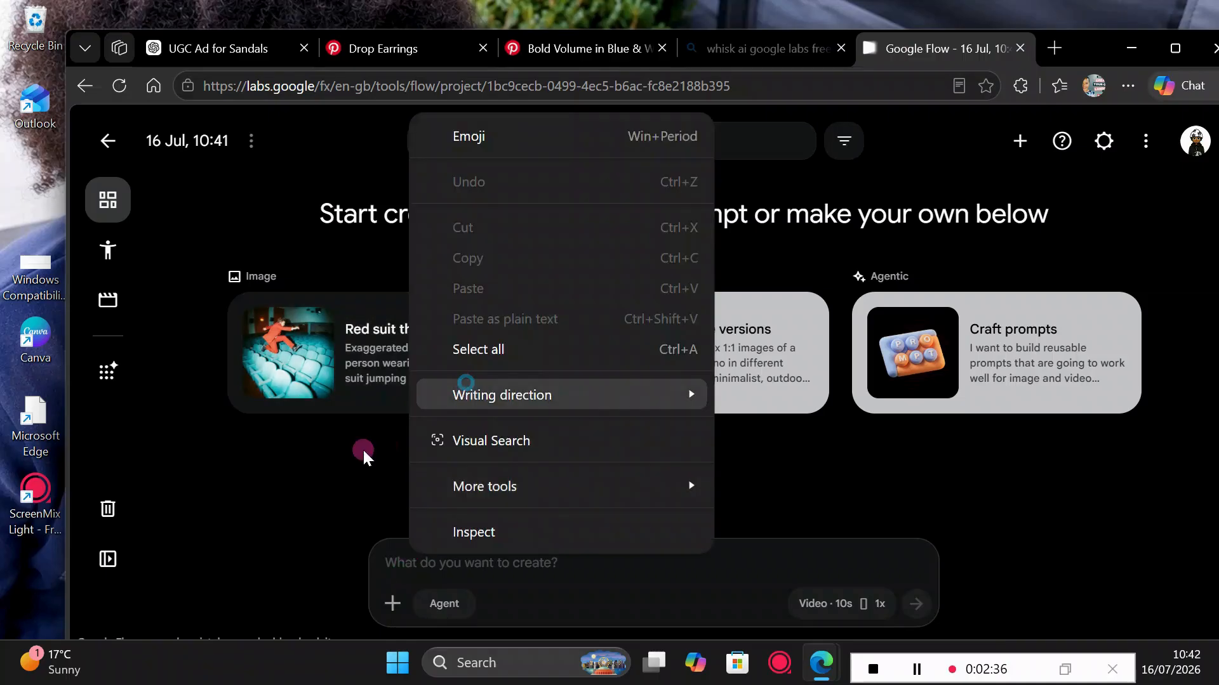
{"action": "left_click", "coordinate": [363, 448]}
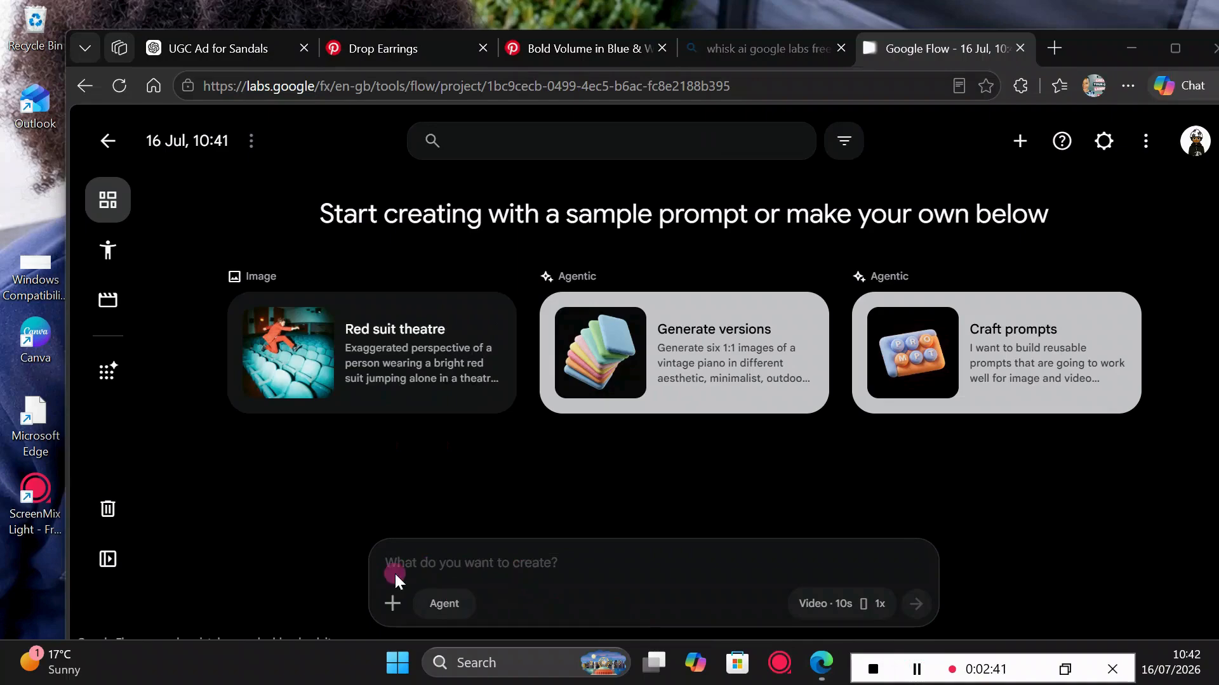
Step: Paste the dress image into the Google Flow prompt as a reference
{"action": "left_click", "coordinate": [447, 583]}
{"action": "right_click", "coordinate": [416, 567]}
{"action": "left_click", "coordinate": [470, 299]}
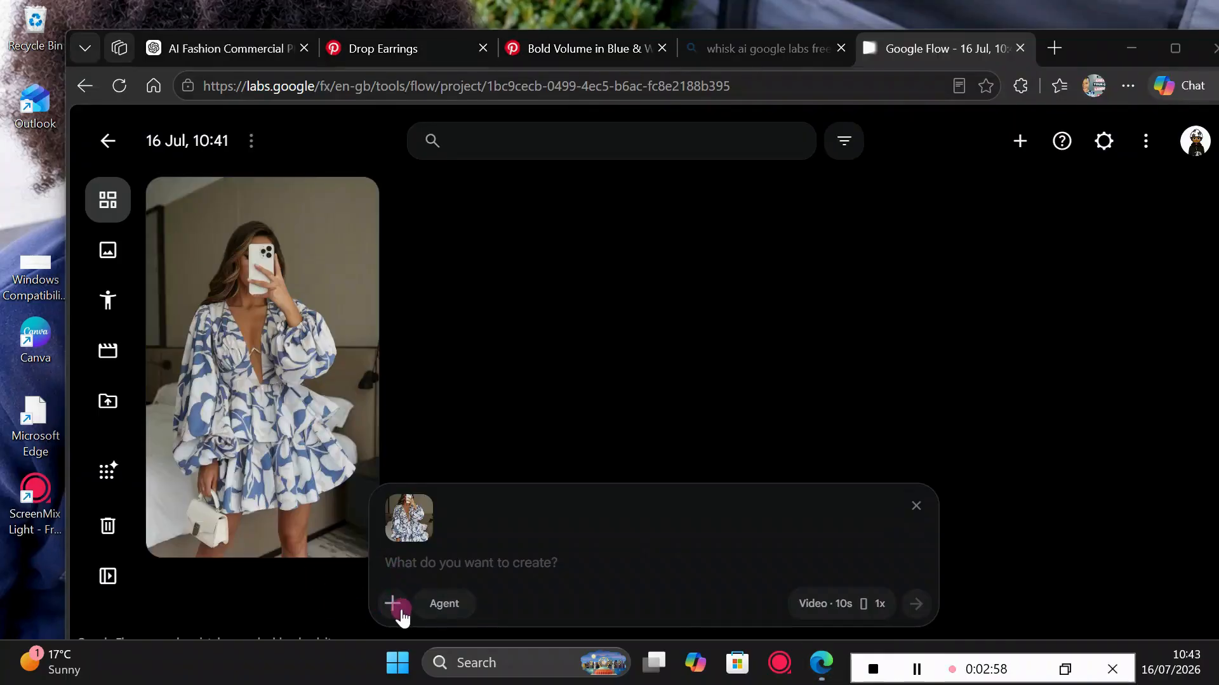
{"action": "left_click", "coordinate": [397, 607]}
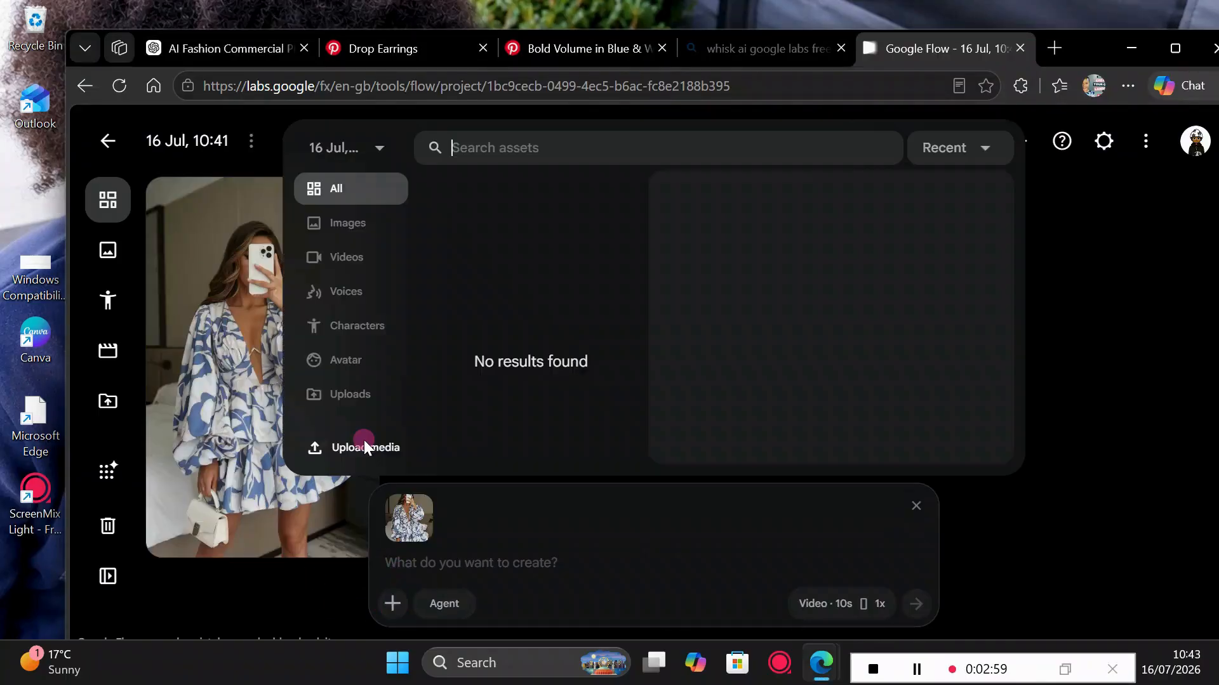
{"action": "left_click", "coordinate": [364, 440]}
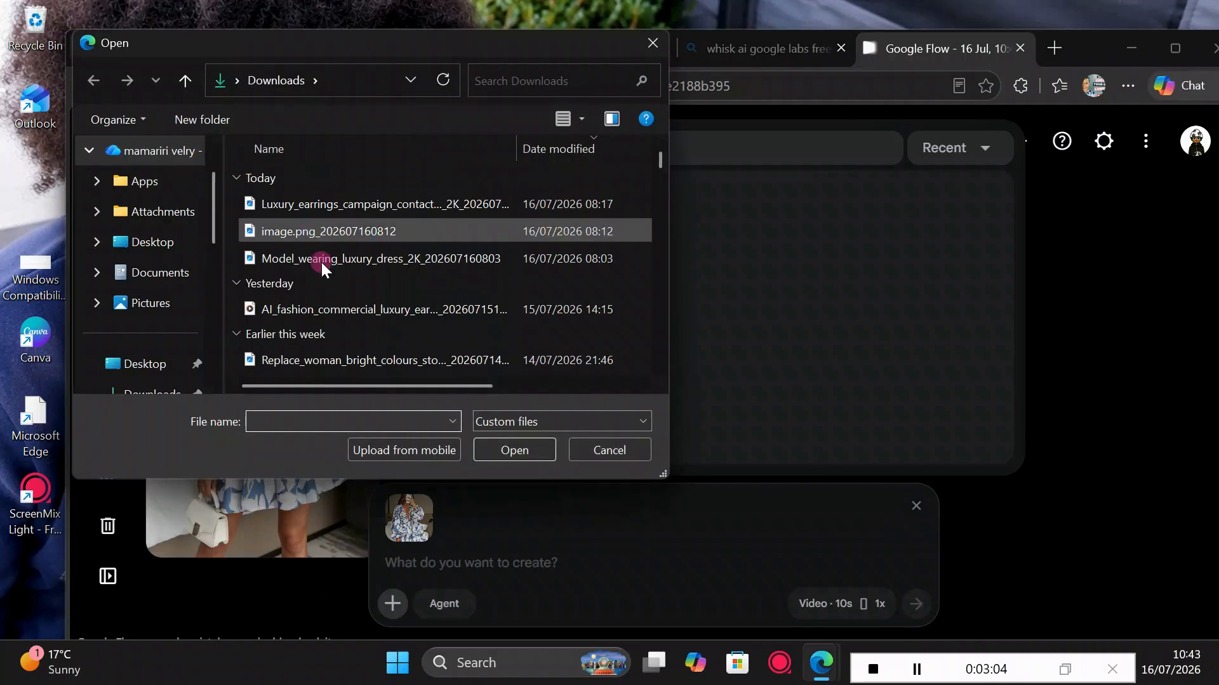
{"action": "left_click_drag", "start_coordinate": [321, 260], "coordinate": [367, 246]}
{"action": "left_click", "coordinate": [501, 448]}
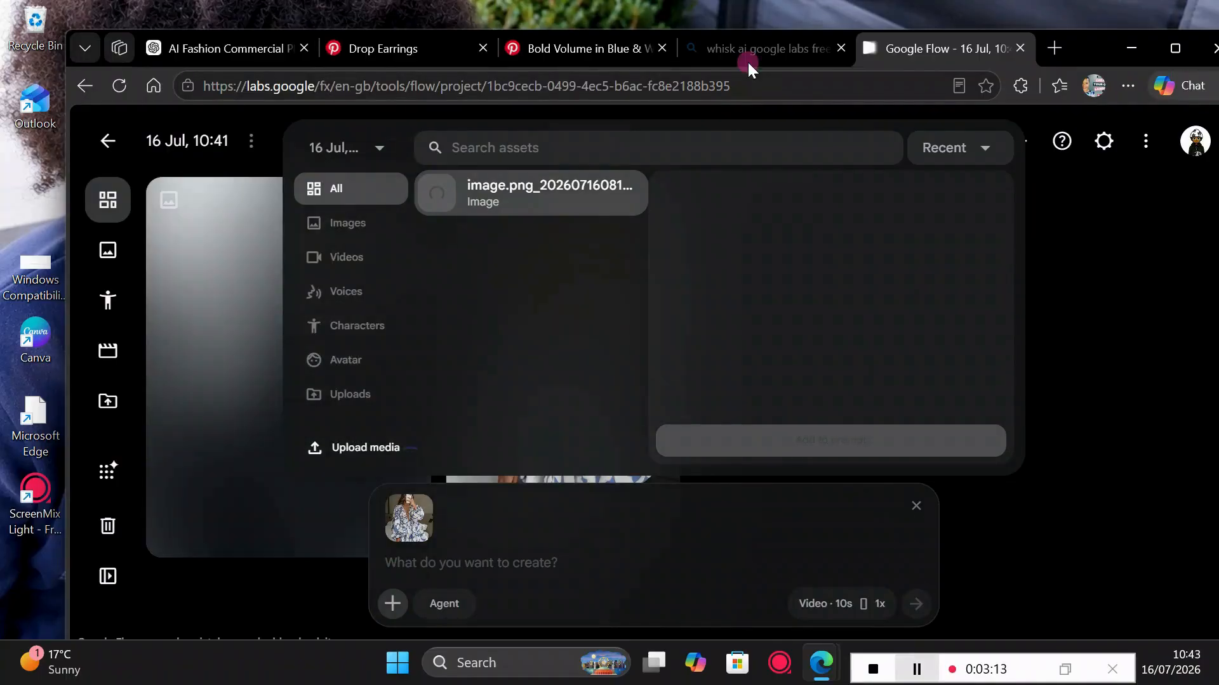
{"action": "left_click", "coordinate": [916, 669]}
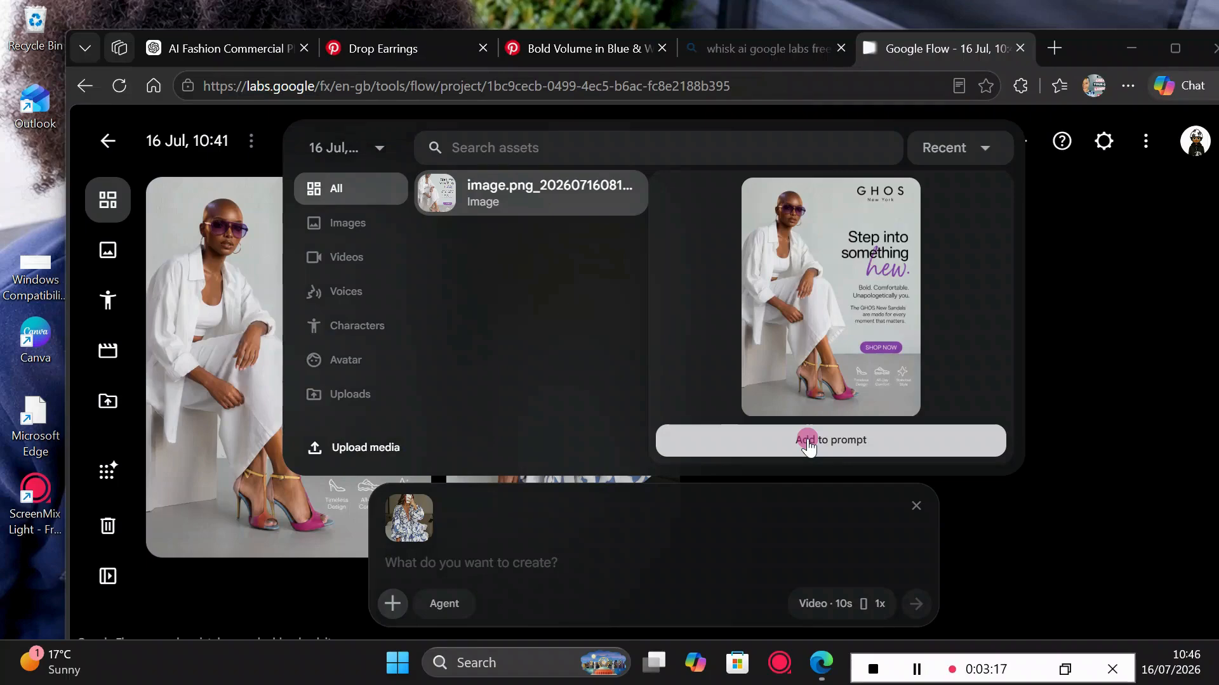
{"action": "left_click", "coordinate": [304, 572]}
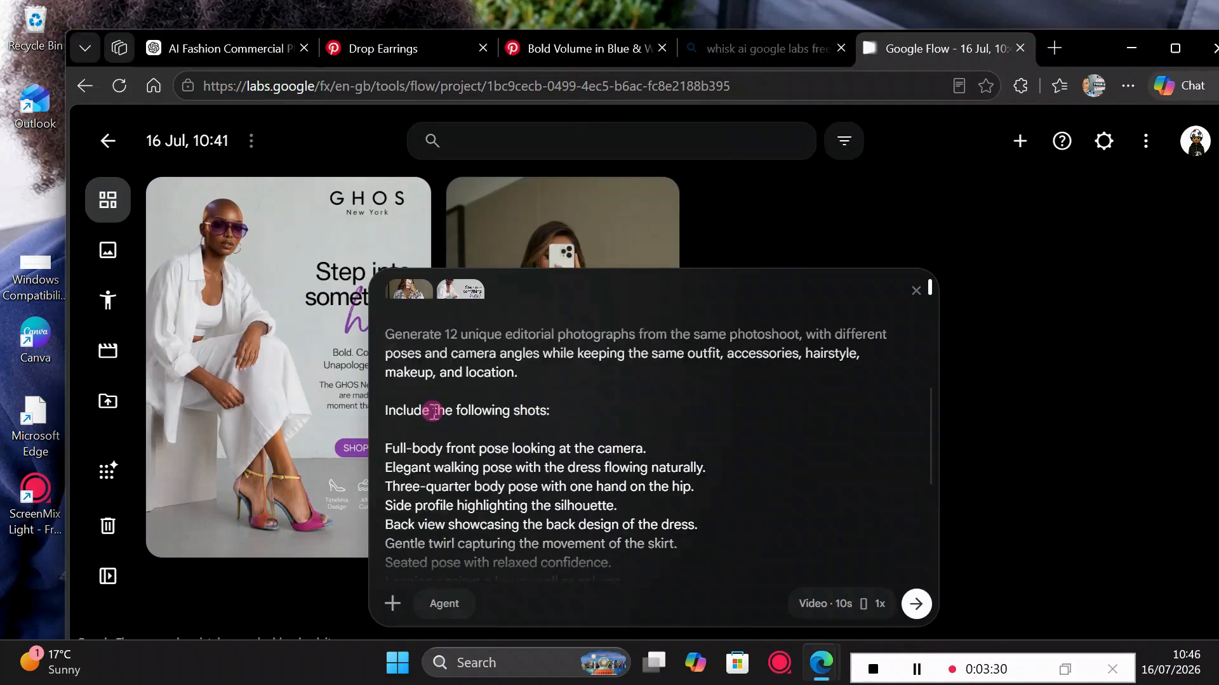
Step: Set the output to four images instead of video and generate the editorial photographs
{"action": "left_click", "coordinate": [820, 606]}
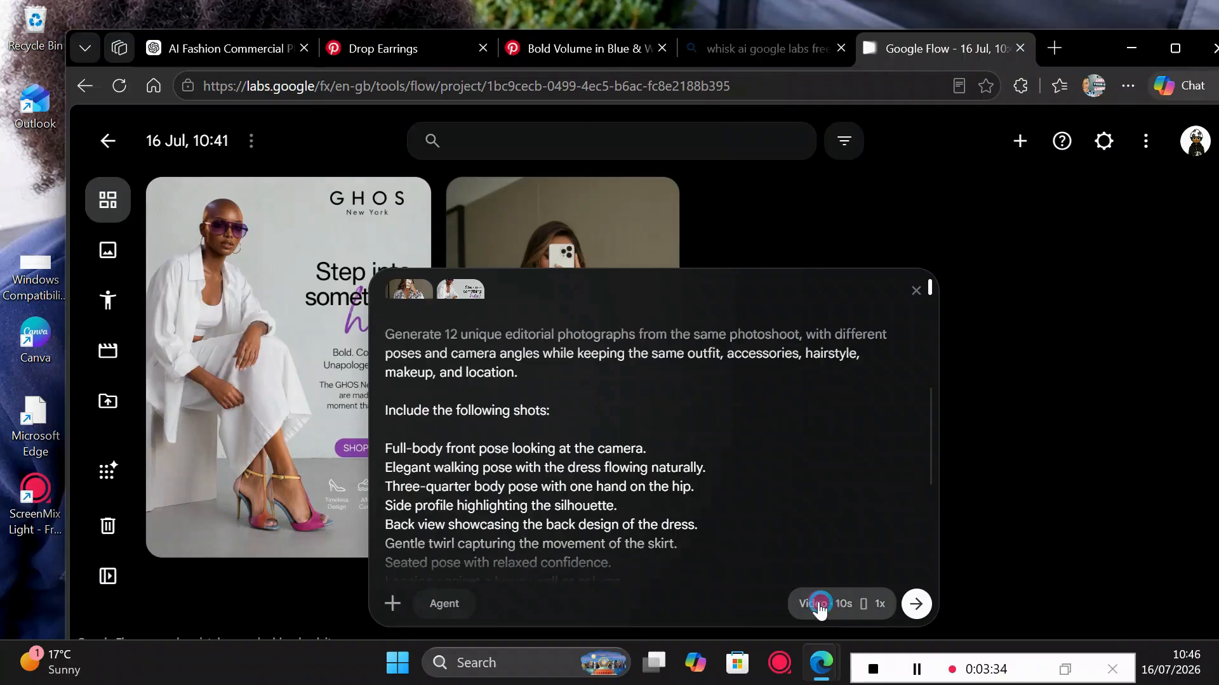
{"action": "left_click", "coordinate": [718, 346]}
{"action": "left_click", "coordinate": [865, 471]}
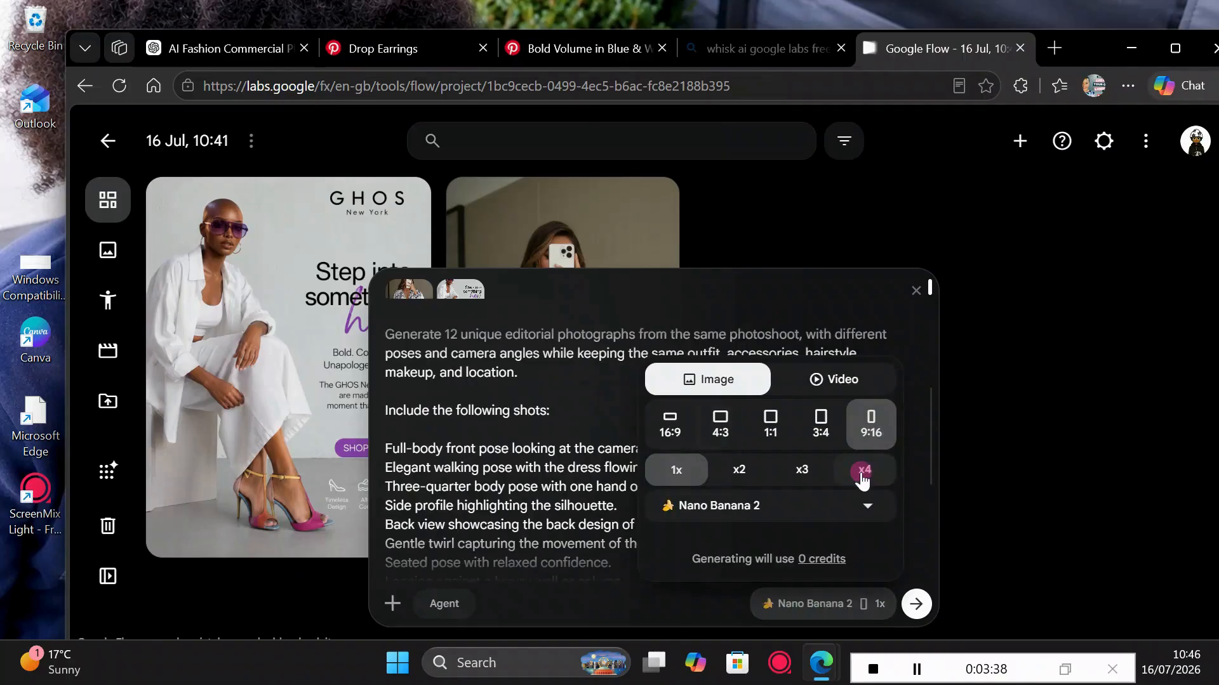
{"action": "left_click", "coordinate": [861, 473]}
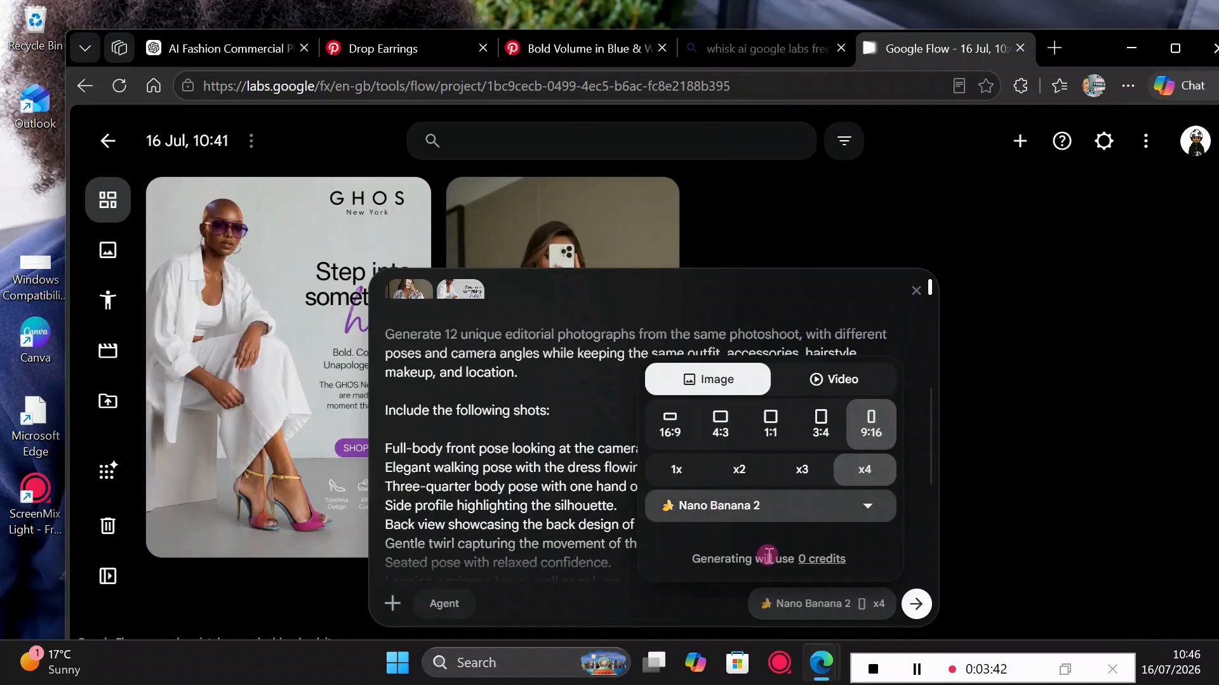
{"action": "left_click", "coordinate": [916, 604]}
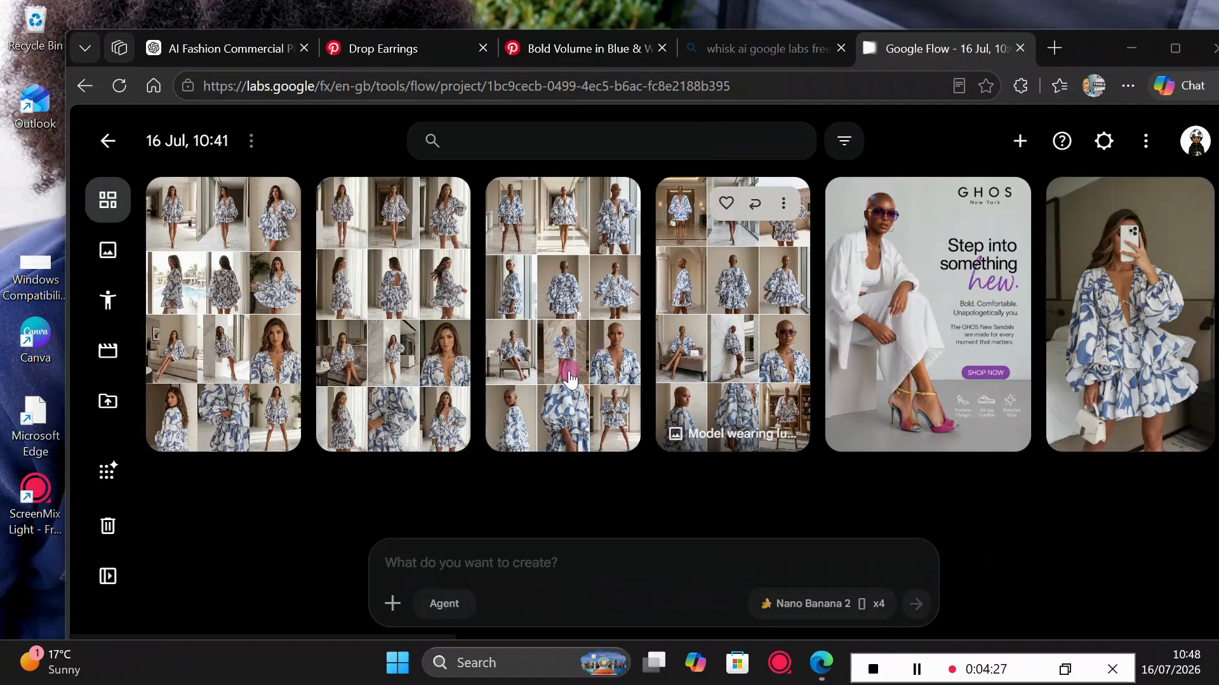
Step: Add the third contact sheet, showing the bald model, to a video prompt as reference and delete the closing paragraph of the prompt text
{"action": "left_click_drag", "start_coordinate": [571, 331], "coordinate": [563, 572]}
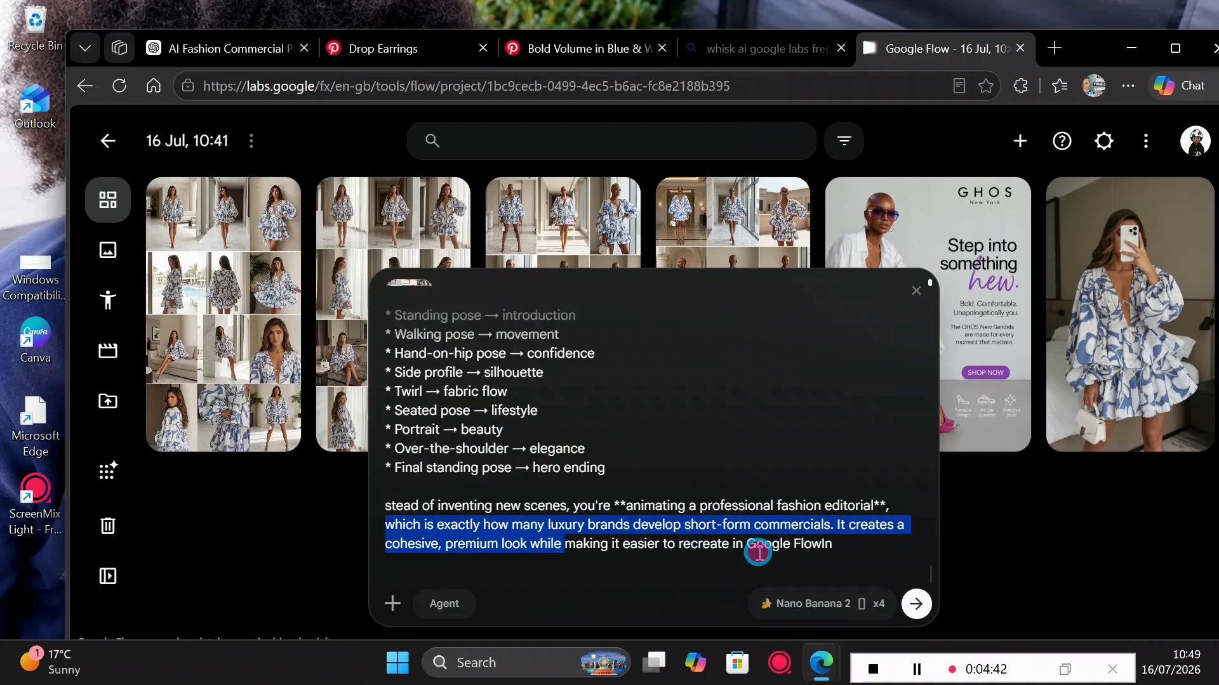
{"action": "left_click_drag", "start_coordinate": [758, 552], "coordinate": [753, 557]}
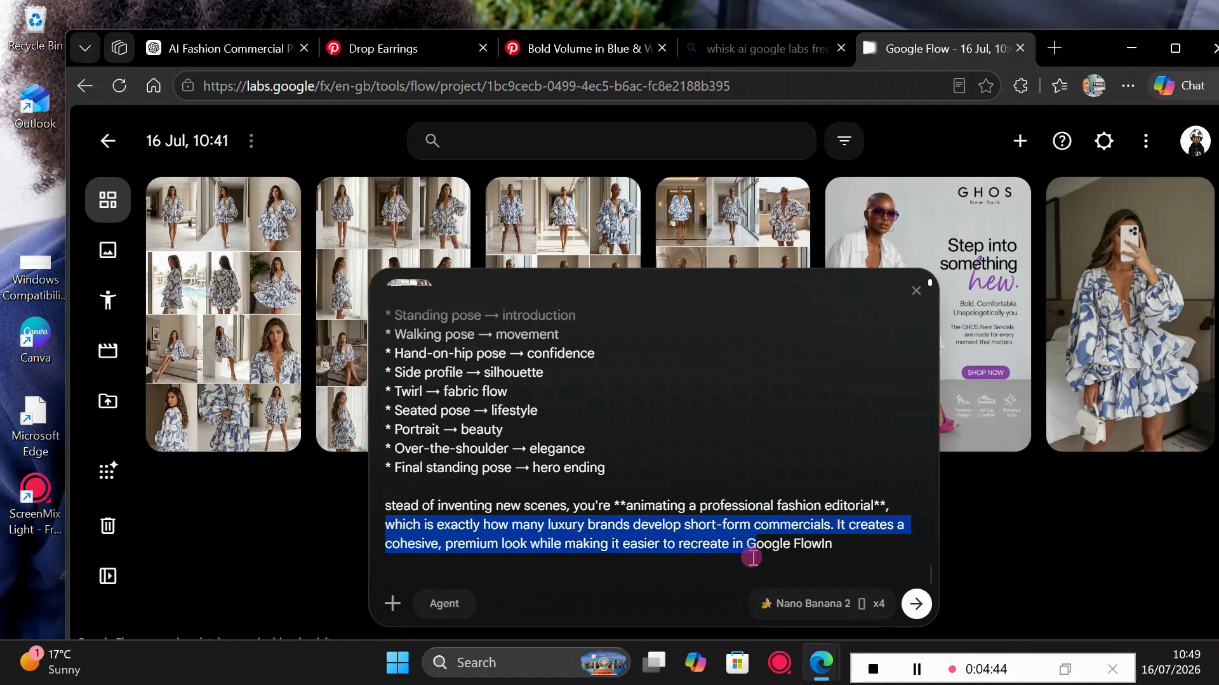
{"action": "key", "text": "BackSpace"}
{"action": "left_click_drag", "start_coordinate": [434, 528], "coordinate": [386, 526]}
{"action": "key", "text": "BackSpace"}
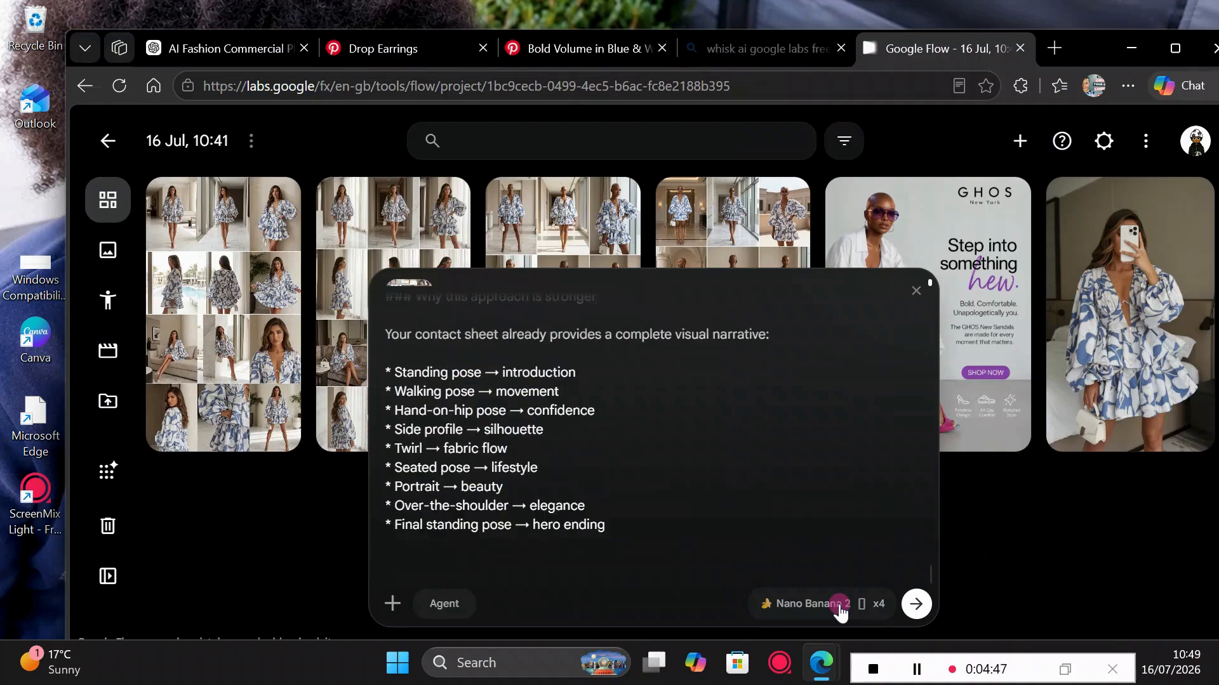
Step: Set the output to a single 6-second video and generate it from the contact sheet
{"action": "left_click", "coordinate": [823, 606]}
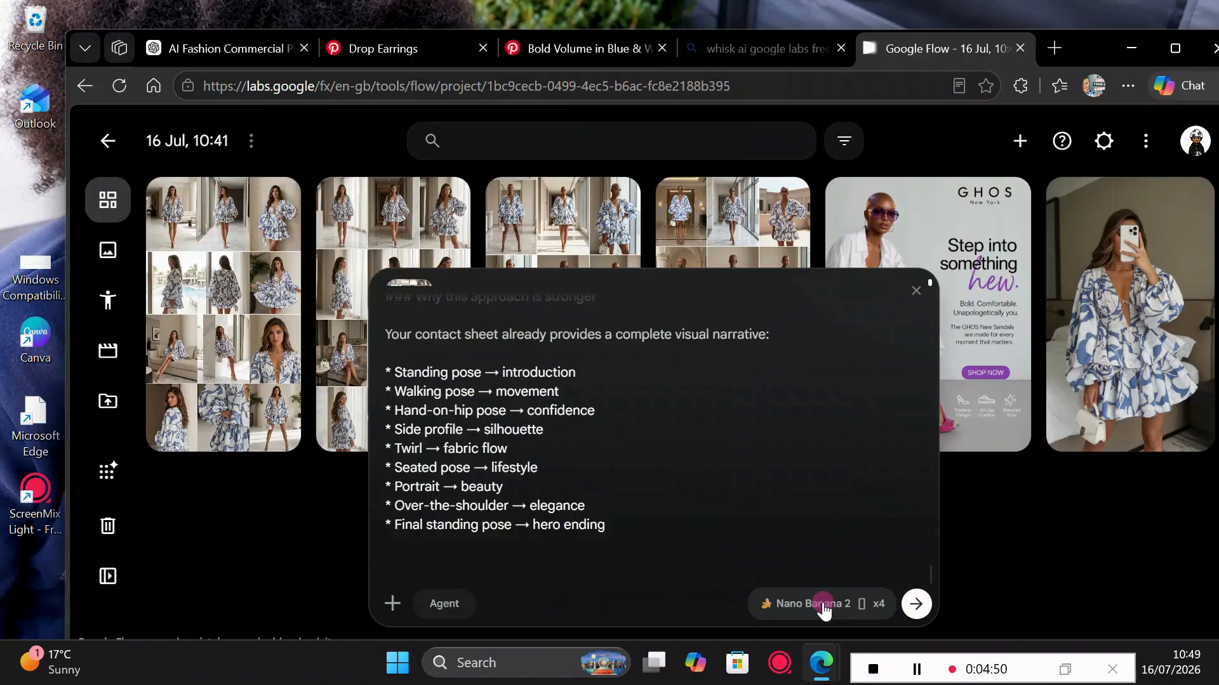
{"action": "left_click", "coordinate": [823, 606]}
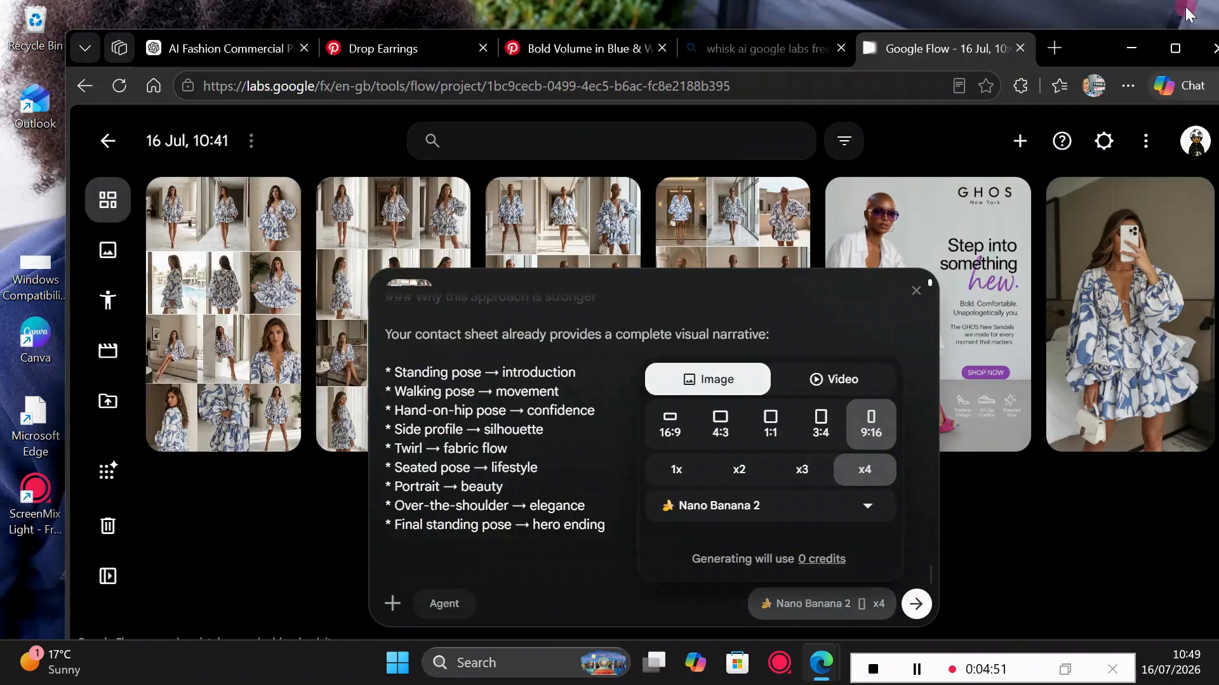
{"action": "left_click", "coordinate": [731, 470]}
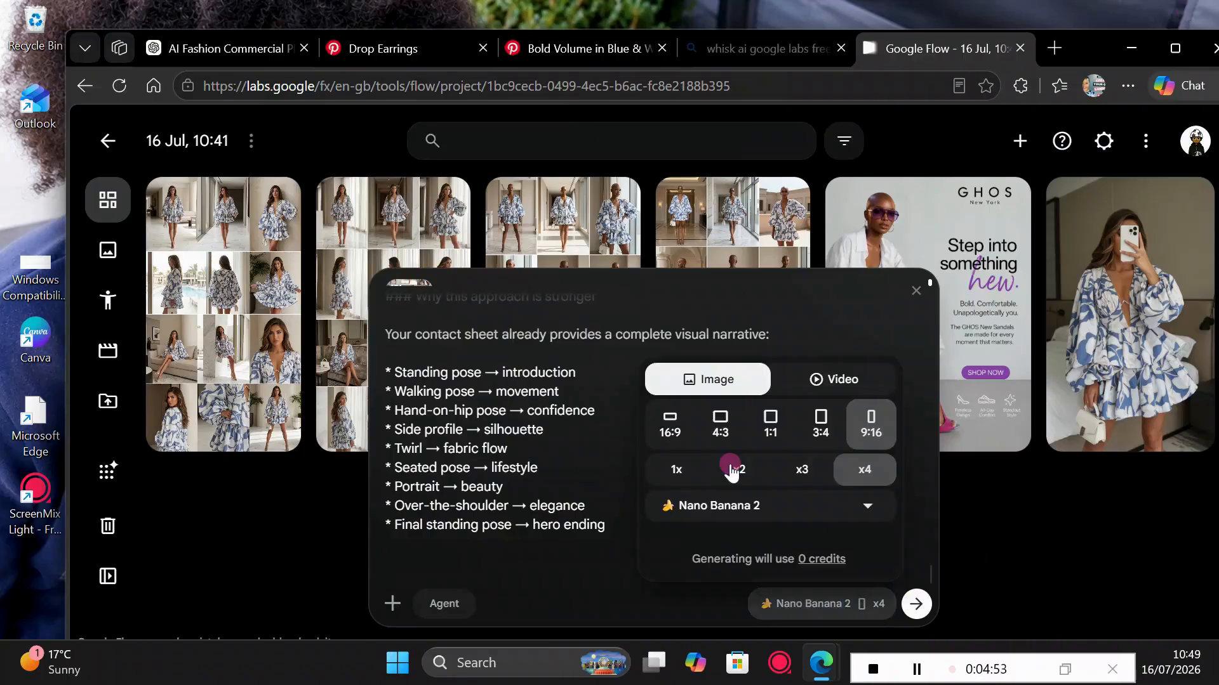
{"action": "left_click", "coordinate": [804, 381]}
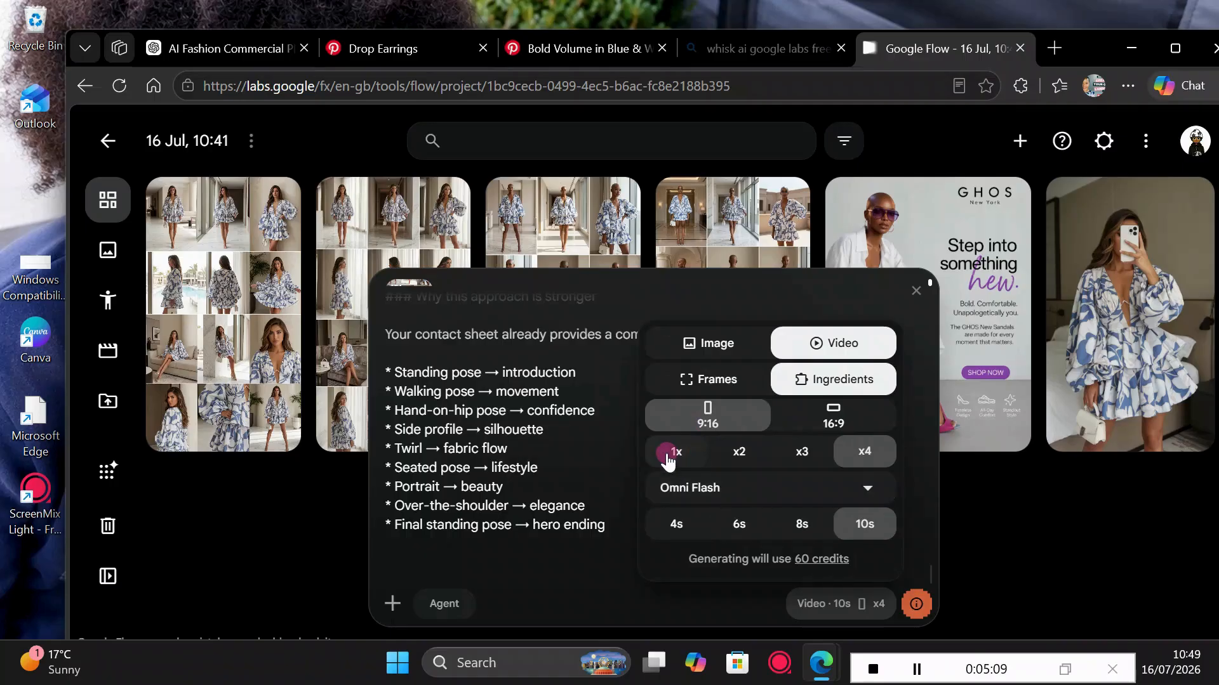
{"action": "left_click", "coordinate": [668, 462]}
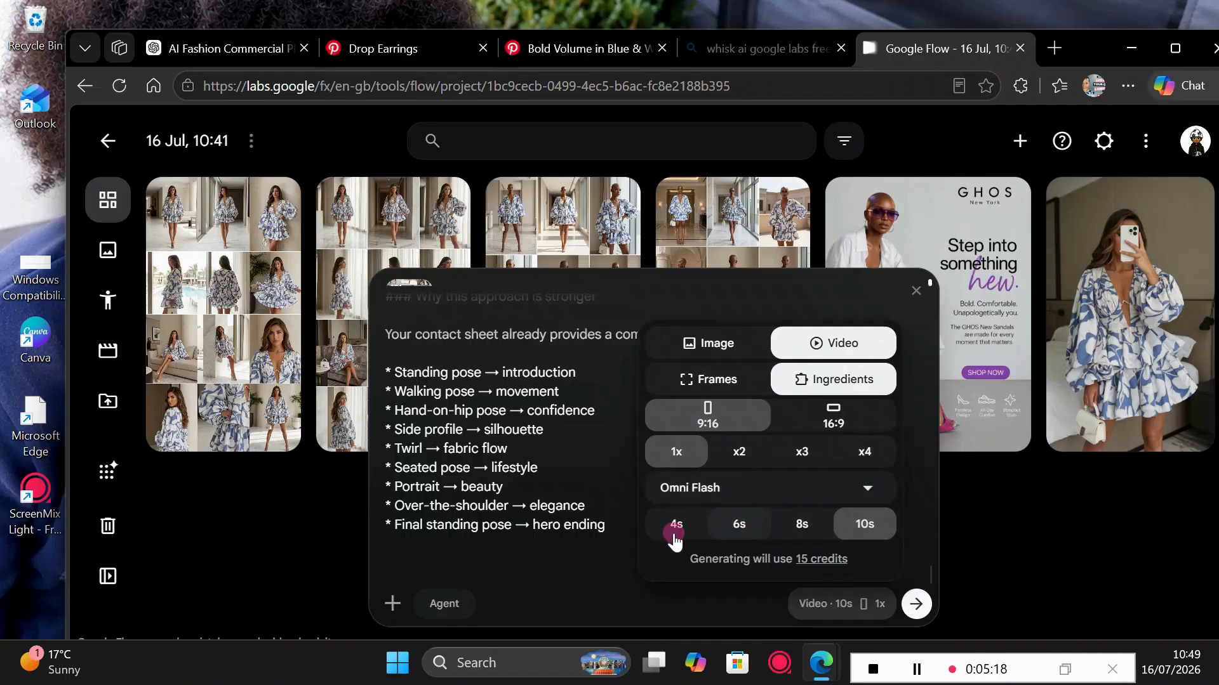
{"action": "left_click", "coordinate": [737, 526]}
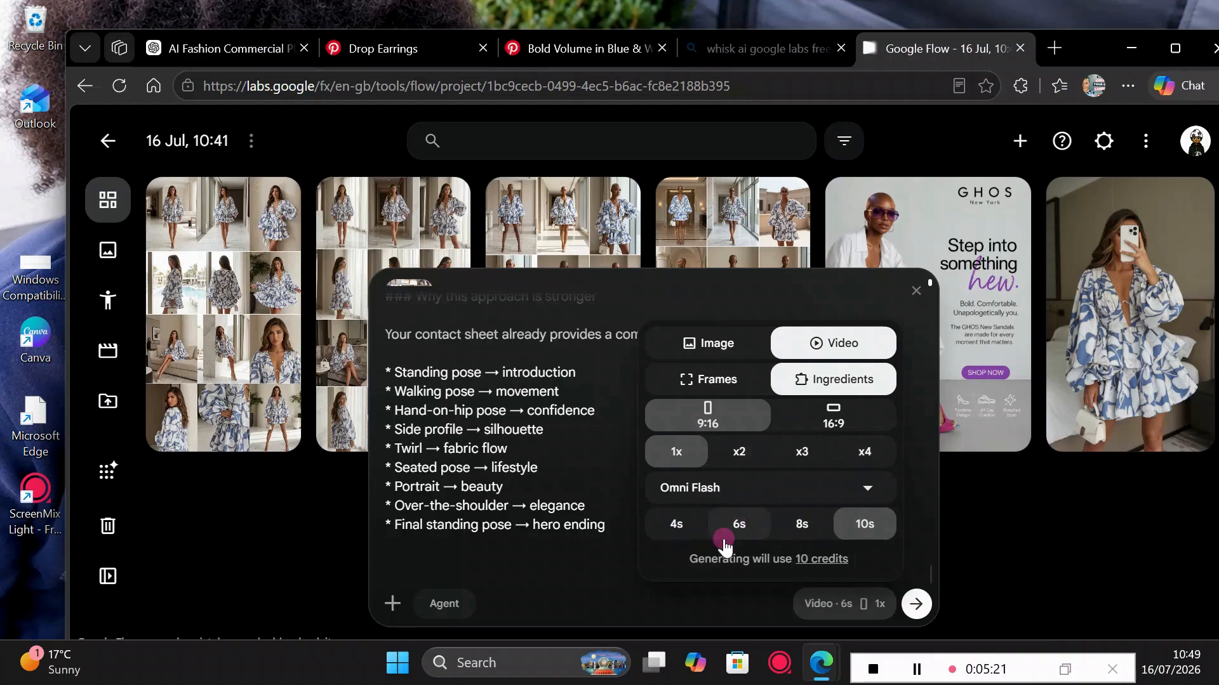
{"action": "left_click", "coordinate": [916, 606]}
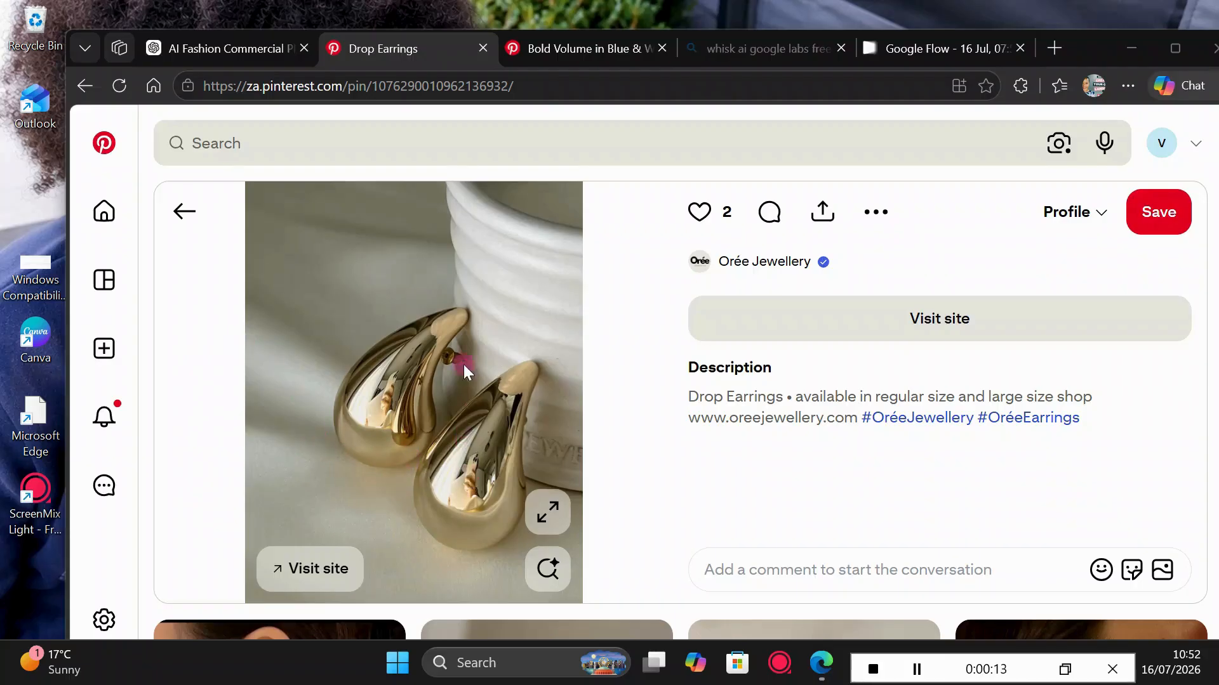
Step: Copy the gold drop earrings image from its Pinterest pin and paste it into the Google Flow prompt as a reference
{"action": "right_click", "coordinate": [327, 316]}
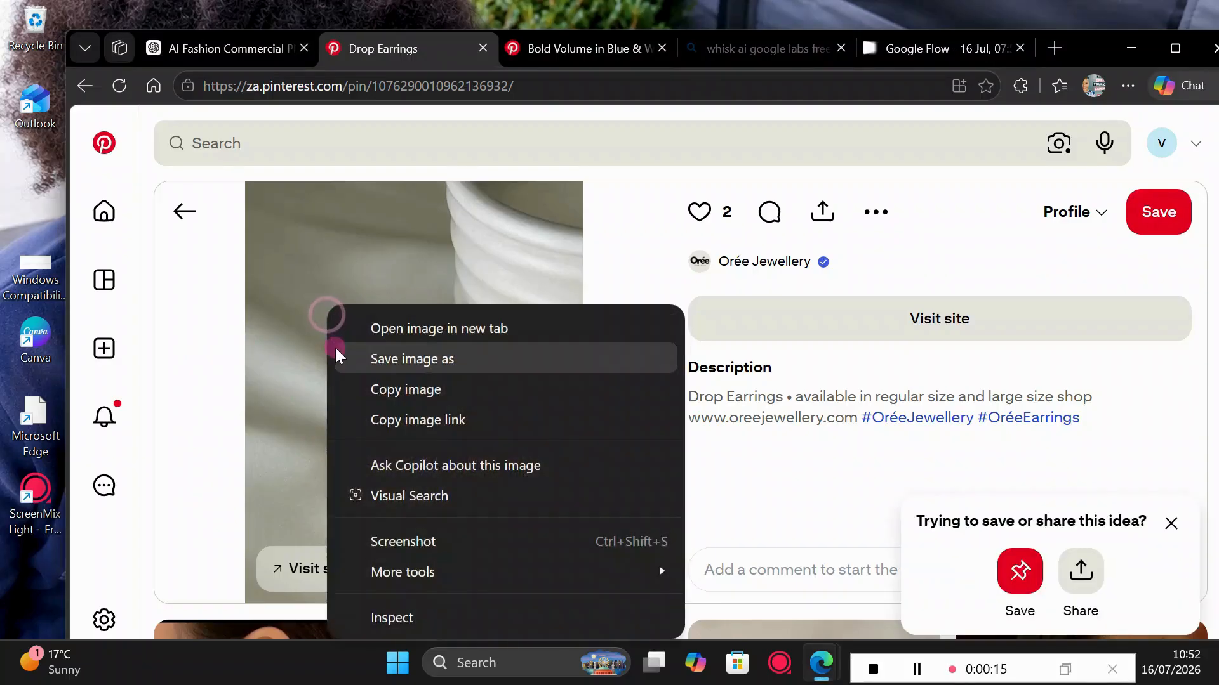
{"action": "left_click", "coordinate": [386, 387]}
{"action": "right_click", "coordinate": [346, 580]}
{"action": "left_click", "coordinate": [409, 275]}
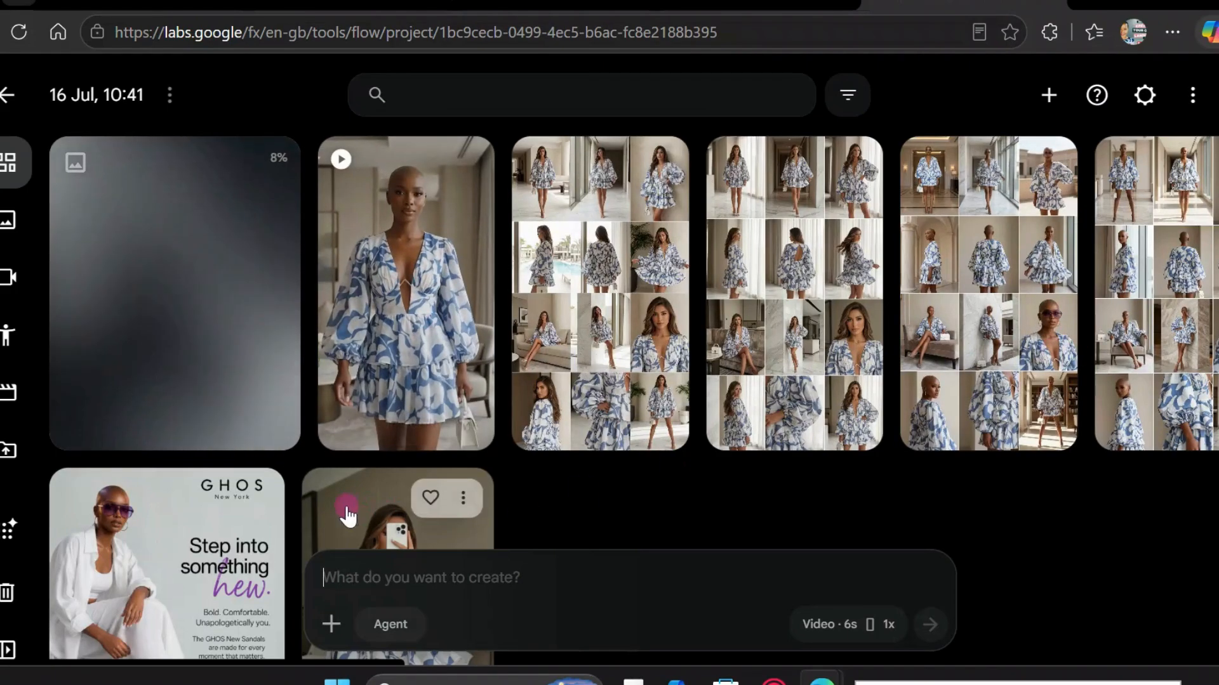
Step: Add the GHOS model image to the prompt as a reference and paste in the earrings commercial text
{"action": "left_click_drag", "start_coordinate": [180, 536], "coordinate": [413, 578]}
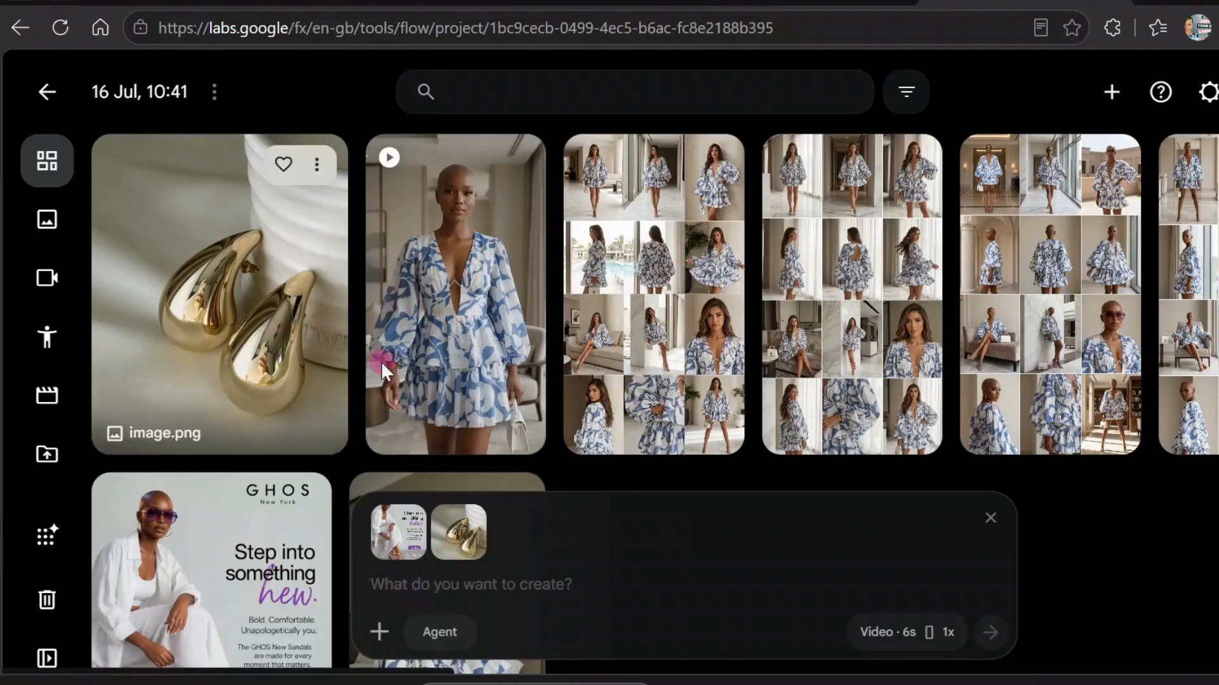
{"action": "right_click", "coordinate": [402, 587]}
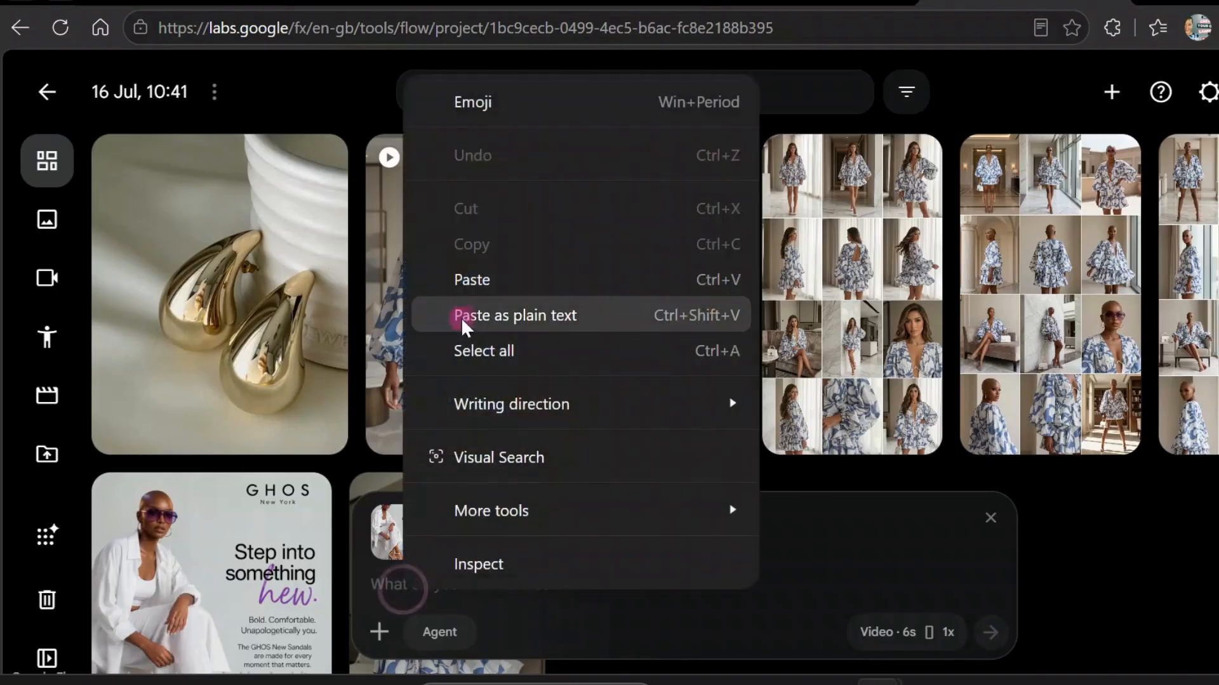
{"action": "left_click", "coordinate": [473, 284]}
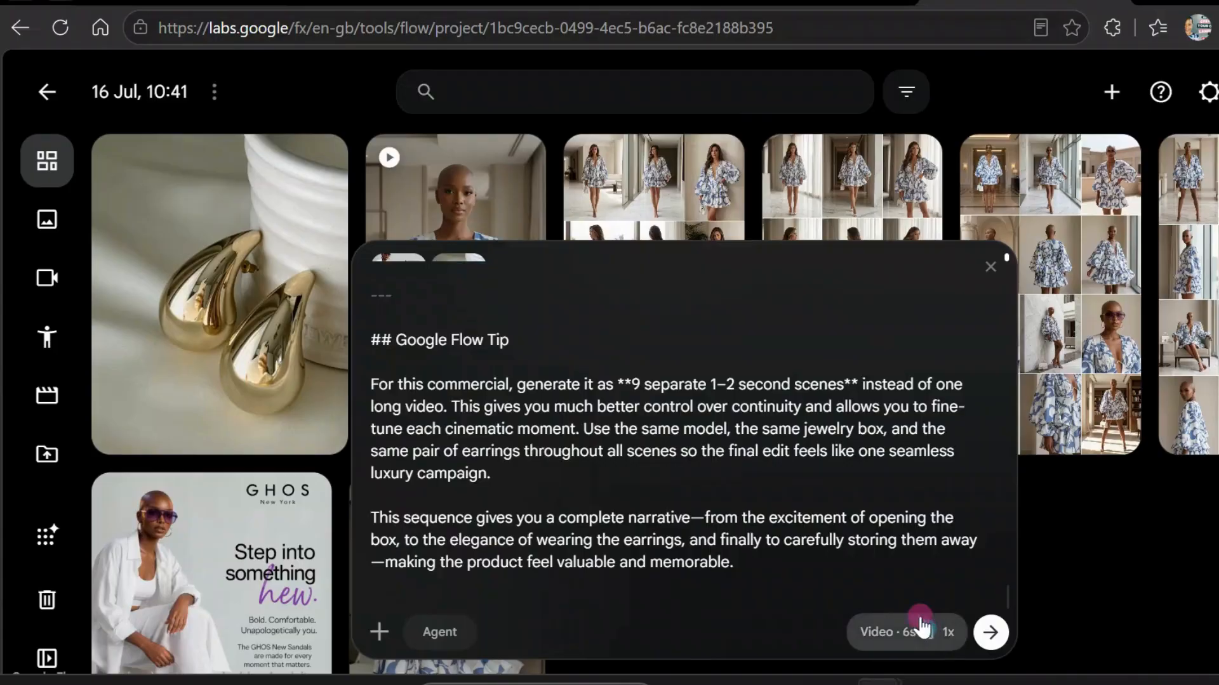
Step: Set the output to two images and generate the earrings storyboard
{"action": "left_click", "coordinate": [927, 632]}
{"action": "left_click", "coordinate": [785, 338]}
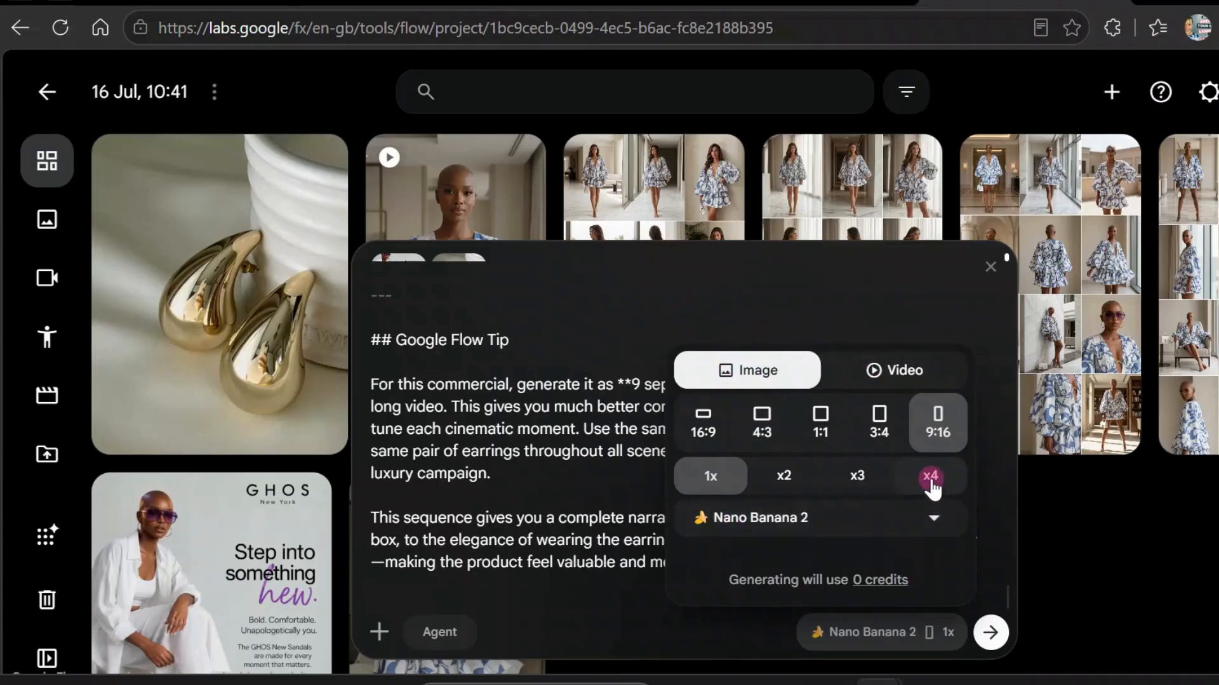
{"action": "left_click", "coordinate": [785, 477]}
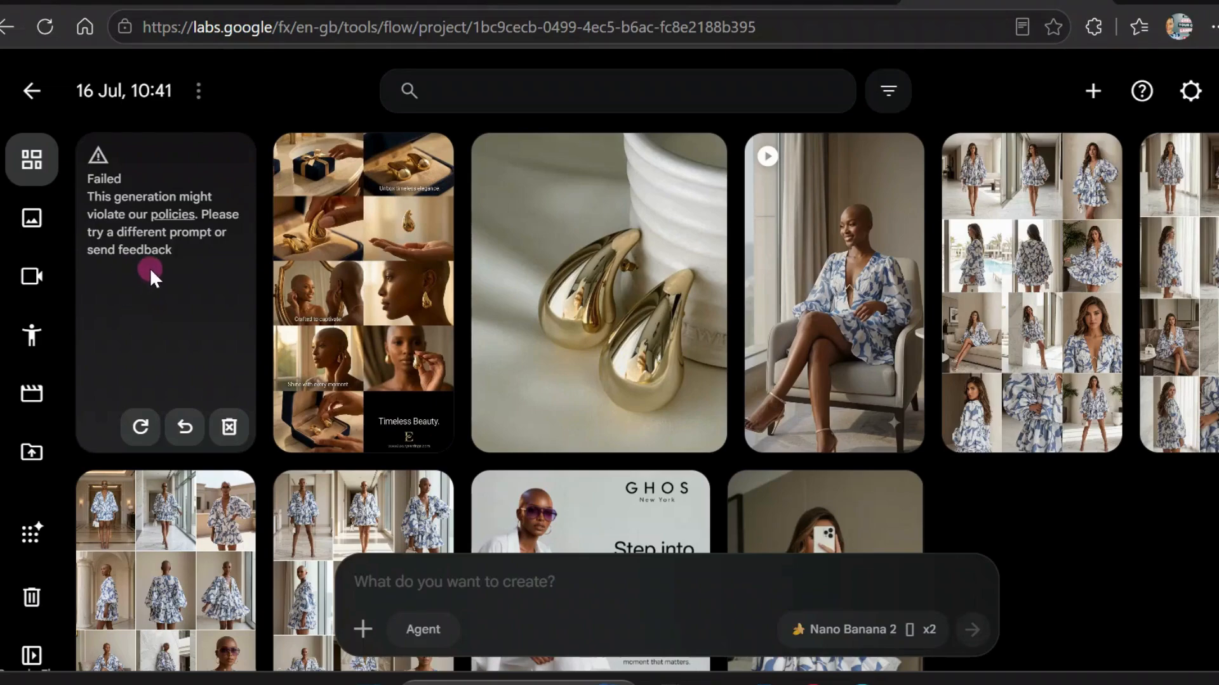
Step: Add the generated earrings storyboard to a new prompt as a reference and paste in the commercial script with its on-screen text
{"action": "left_click_drag", "start_coordinate": [351, 313], "coordinate": [606, 600]}
{"action": "right_click", "coordinate": [423, 580]}
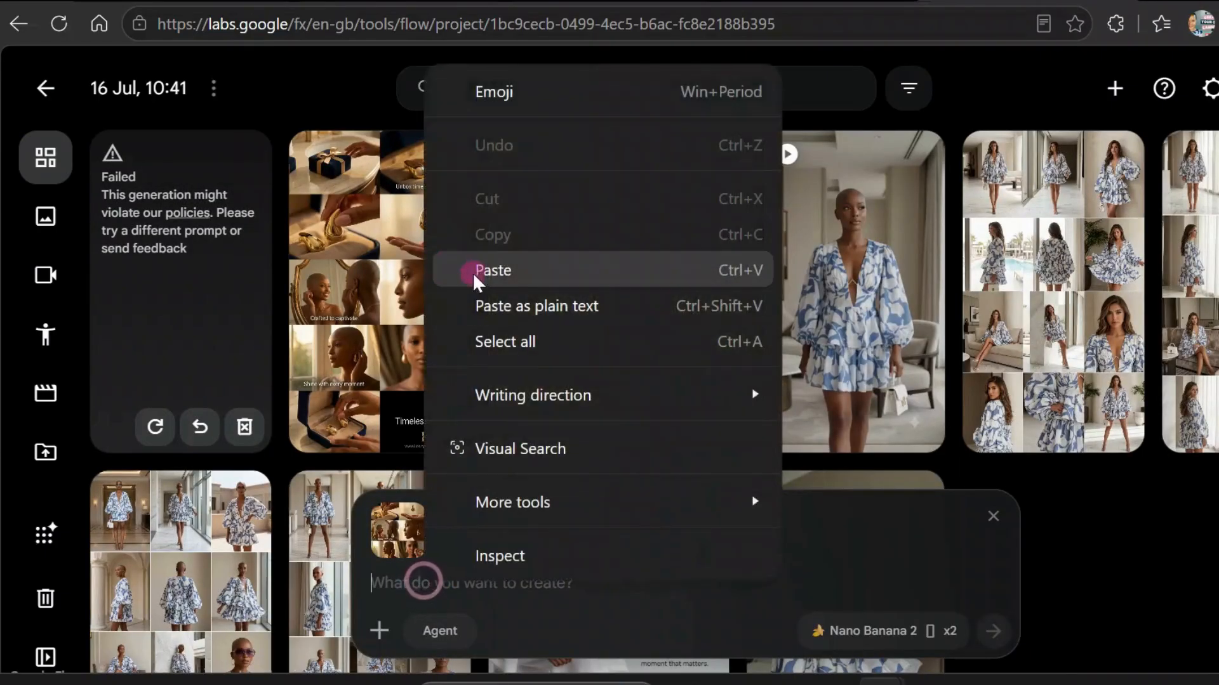
{"action": "left_click", "coordinate": [490, 270]}
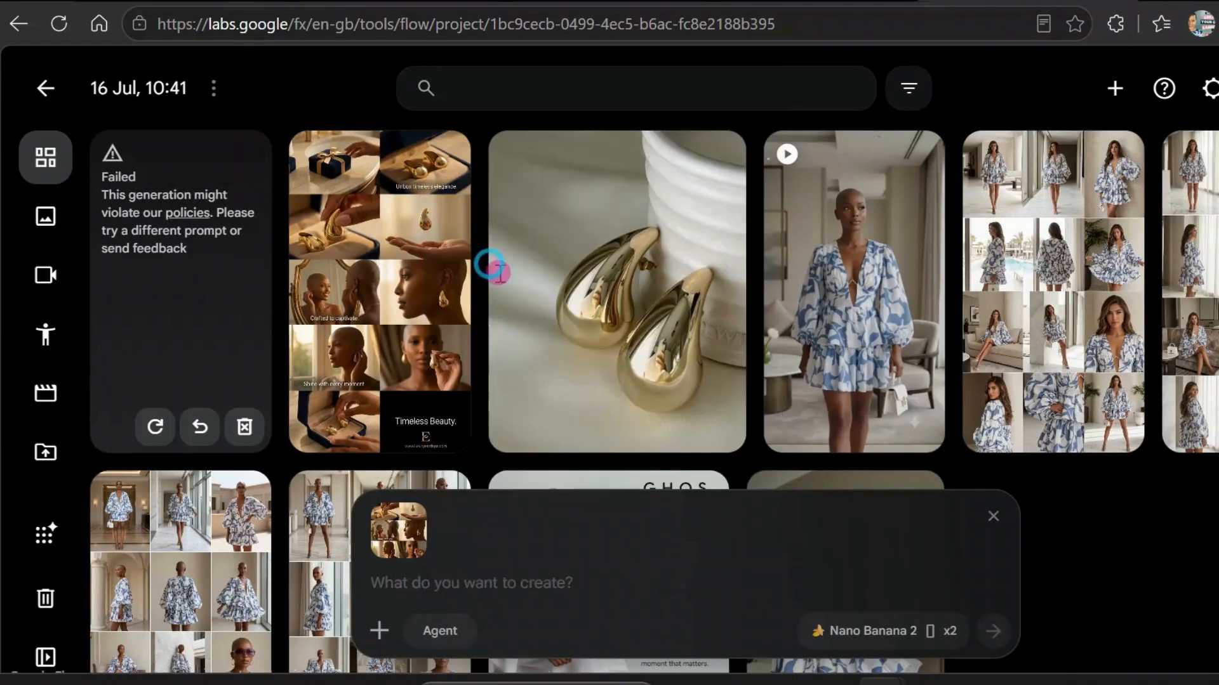
{"action": "scroll", "coordinate": [660, 487], "scroll_direction": "up", "scroll_amount": 2}
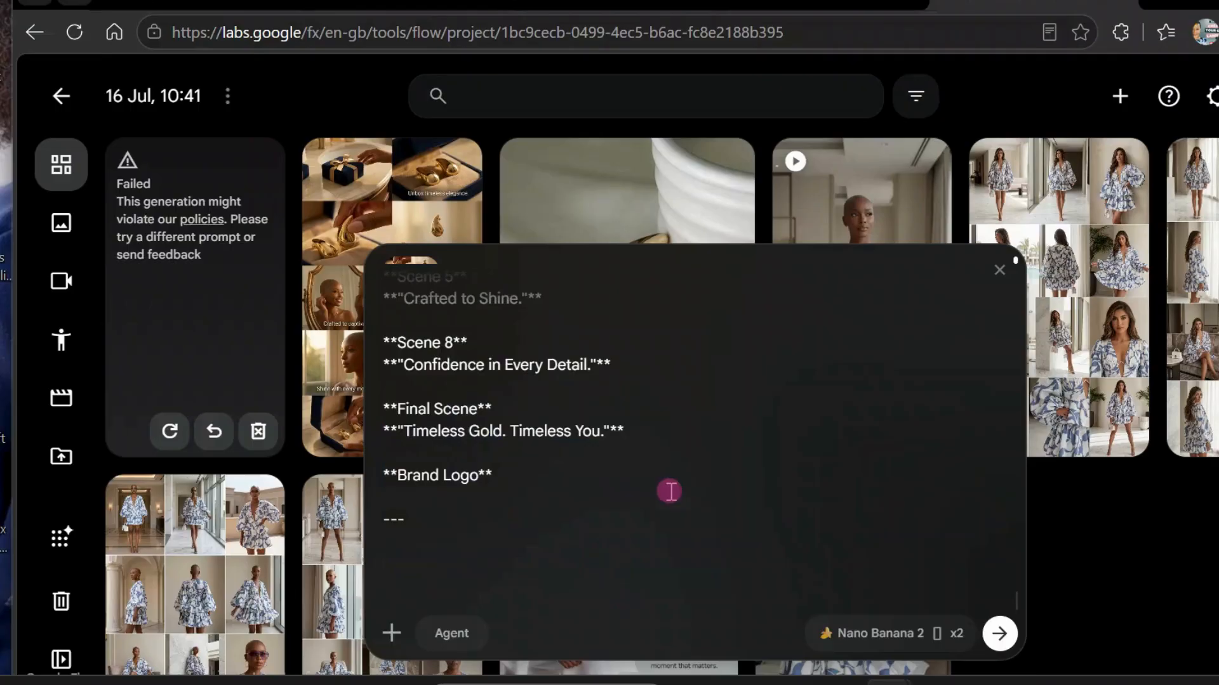
{"action": "scroll", "coordinate": [669, 491], "scroll_direction": "up", "scroll_amount": 3}
Step: Switch the output to one 6-second video and generate the earrings commercial
{"action": "left_click", "coordinate": [888, 635]}
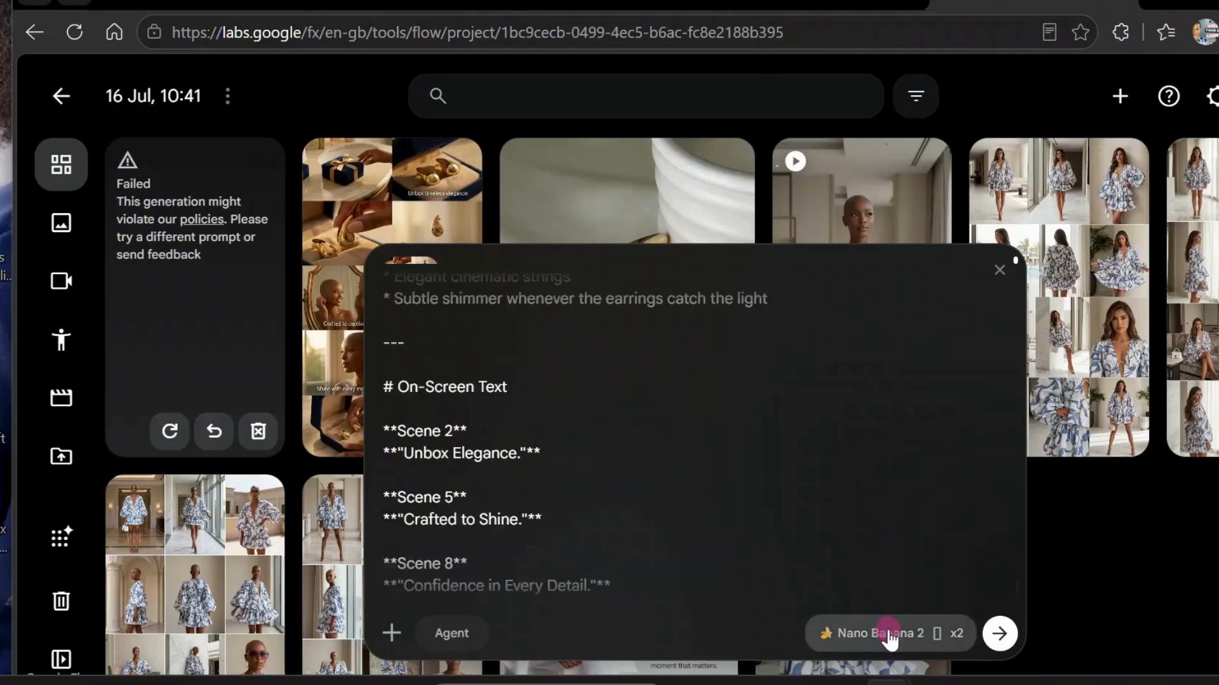
{"action": "left_click", "coordinate": [888, 635]}
{"action": "left_click", "coordinate": [894, 376]}
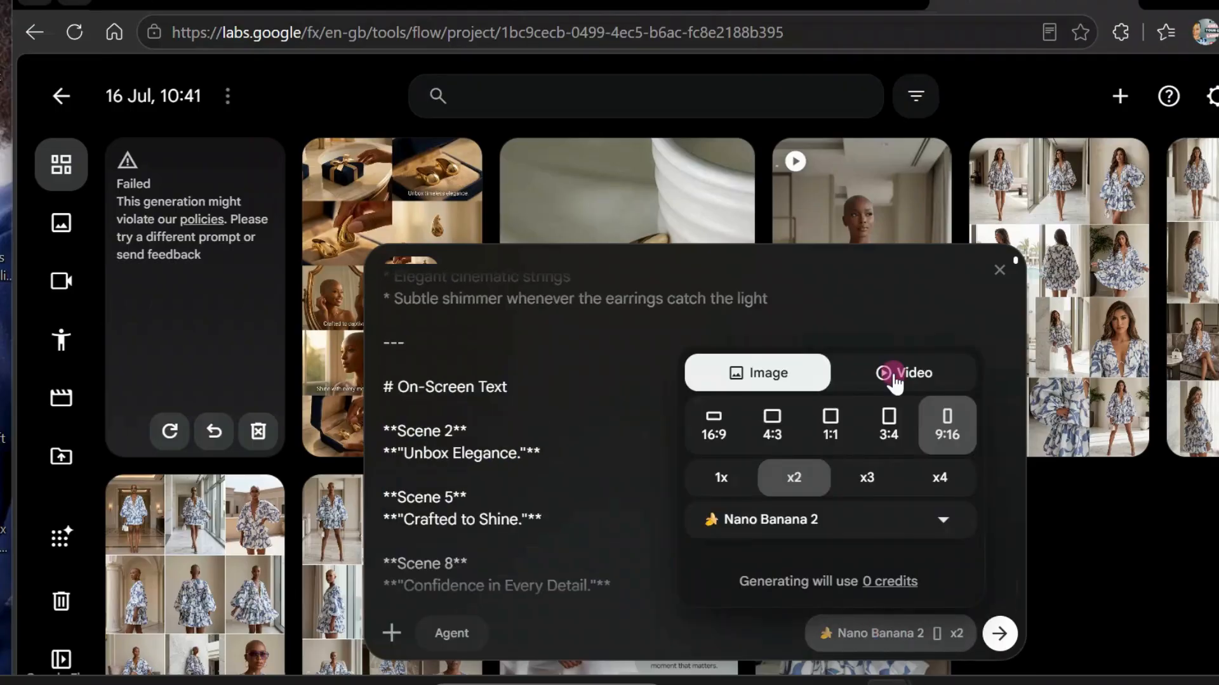
{"action": "left_click", "coordinate": [805, 538]}
{"action": "left_click", "coordinate": [736, 458]}
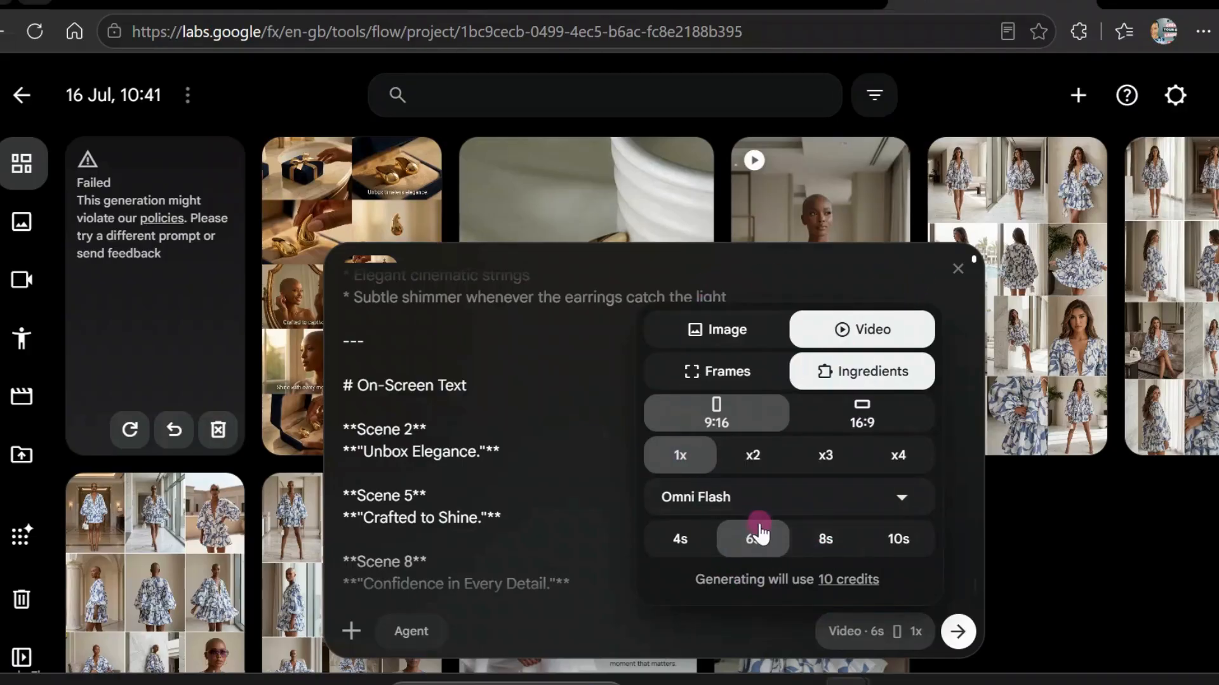
{"action": "left_click", "coordinate": [955, 631]}
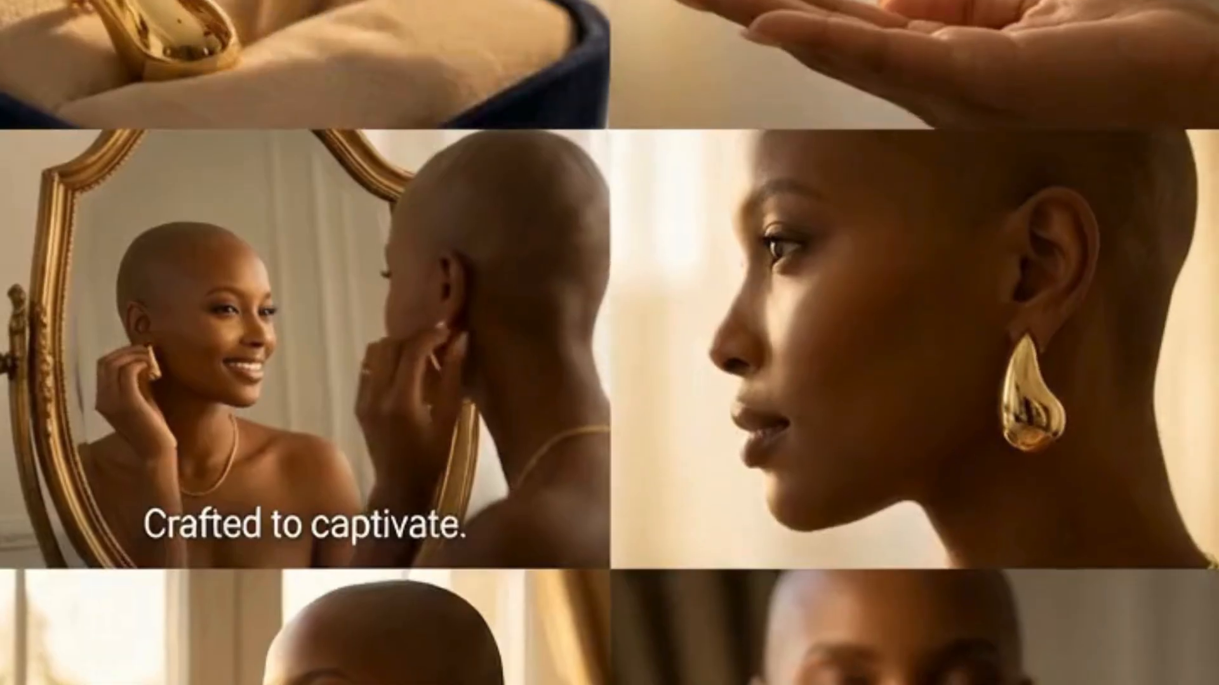